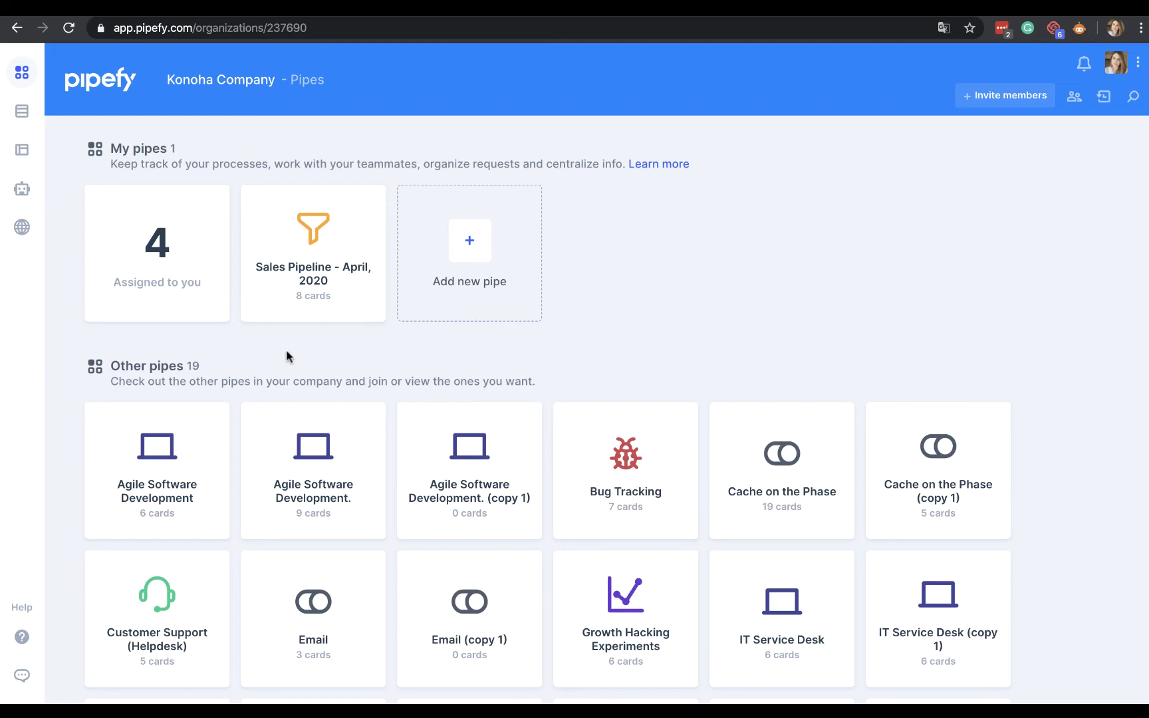
Open the Sales Pipeline - April, 2020 pipe, switch it to List view and look through its columns.
{"action": "left_click", "coordinate": [306, 267]}
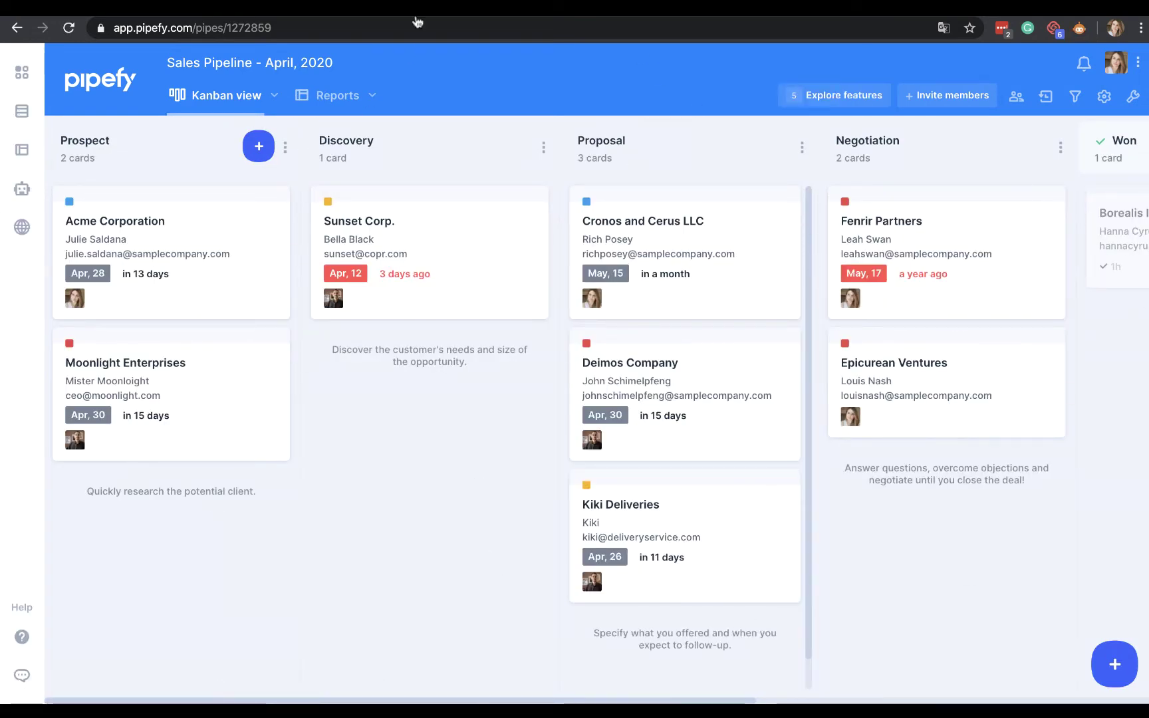
{"action": "left_click", "coordinate": [273, 99]}
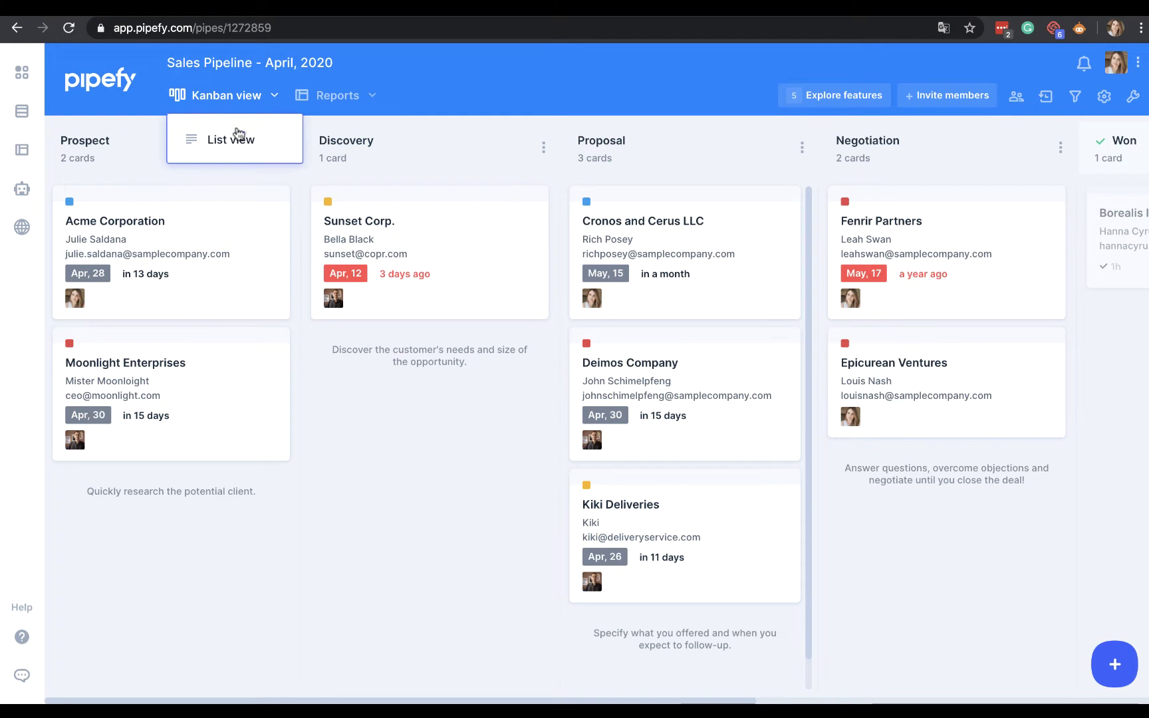
{"action": "left_click", "coordinate": [234, 140]}
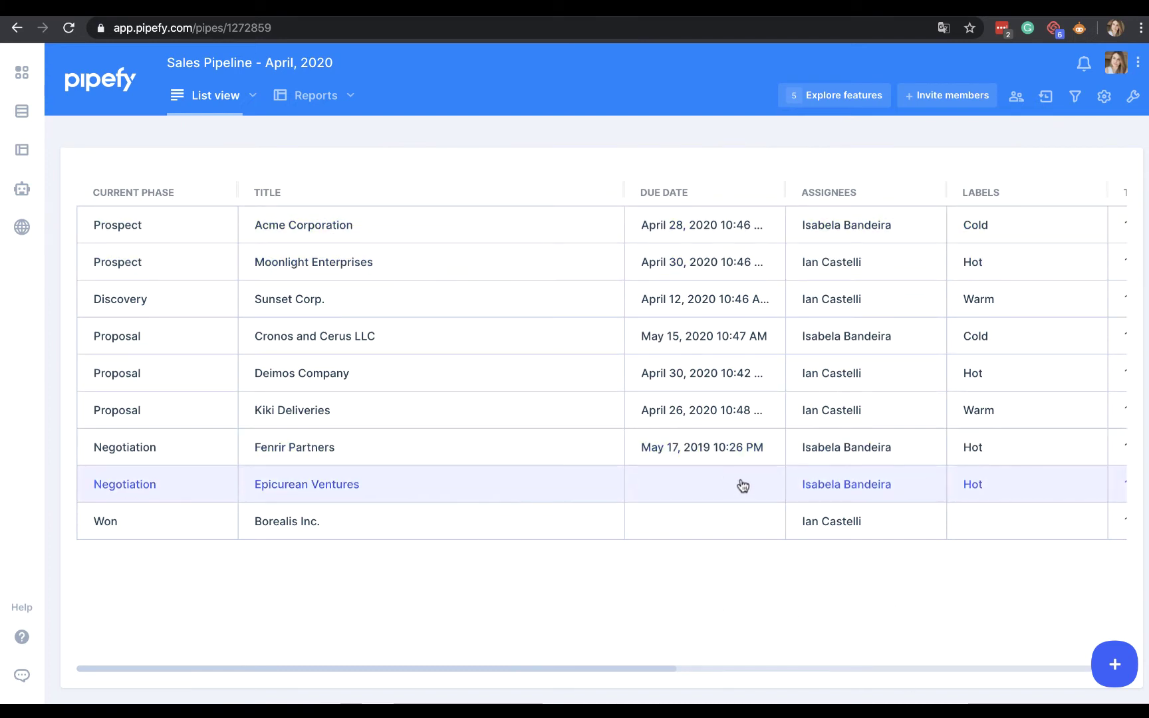
{"action": "scroll", "coordinate": [708, 482], "scroll_direction": "right", "scroll_amount": 10}
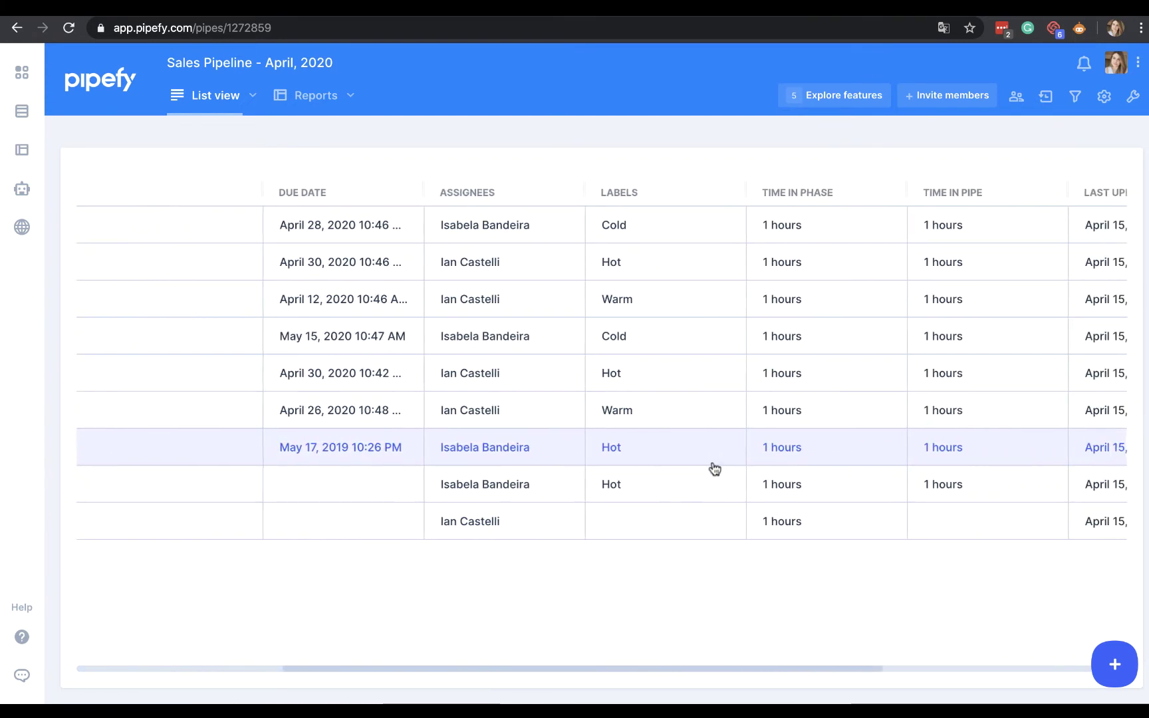
{"action": "scroll", "coordinate": [548, 277], "scroll_direction": "right", "scroll_amount": 5}
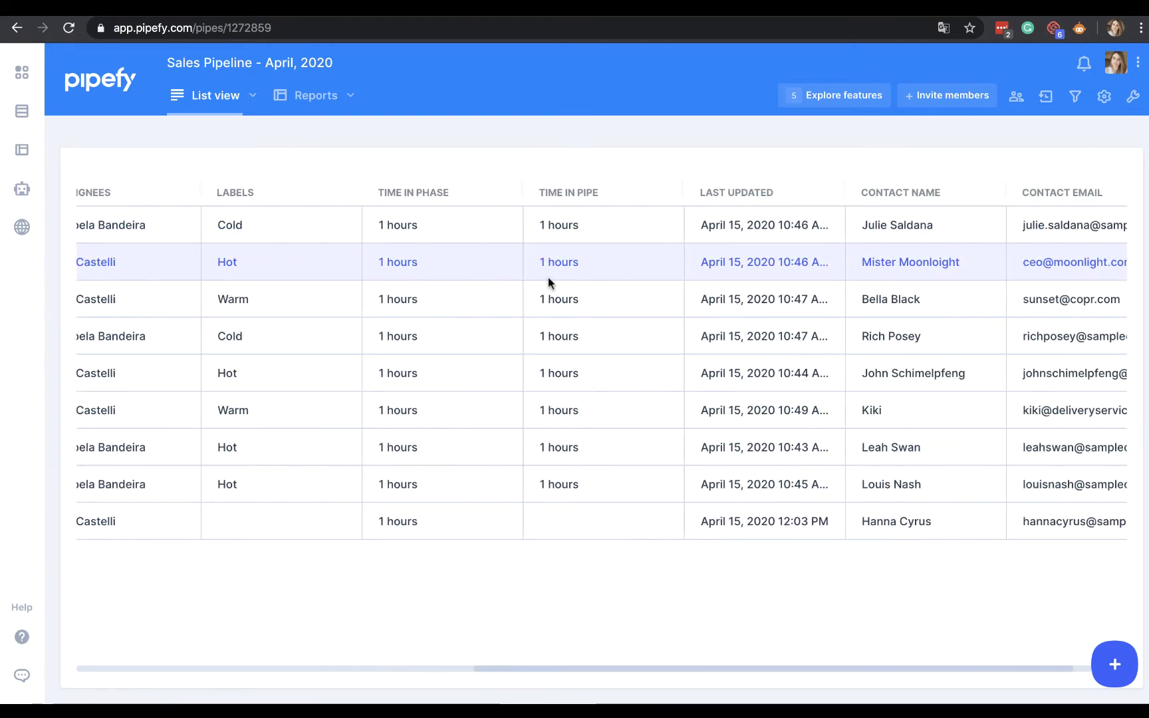
{"action": "scroll", "coordinate": [567, 286], "scroll_direction": "left", "scroll_amount": 15}
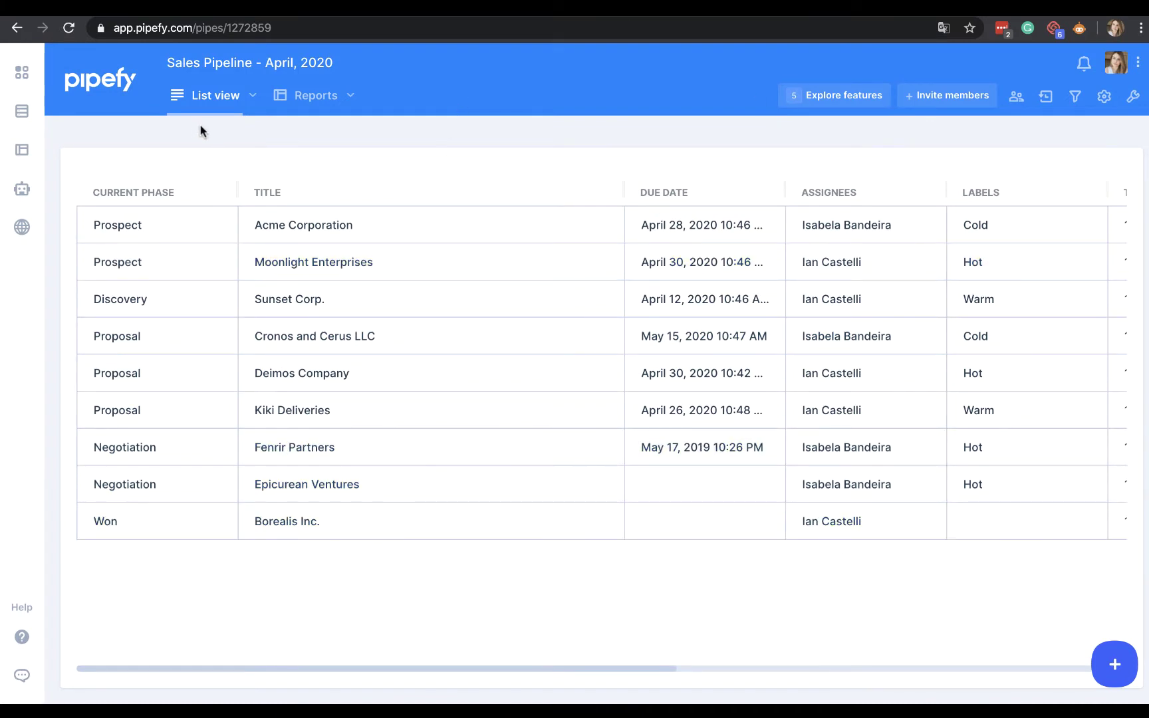
Create a new report for the pipe and look through the columns available for it.
{"action": "left_click", "coordinate": [302, 100]}
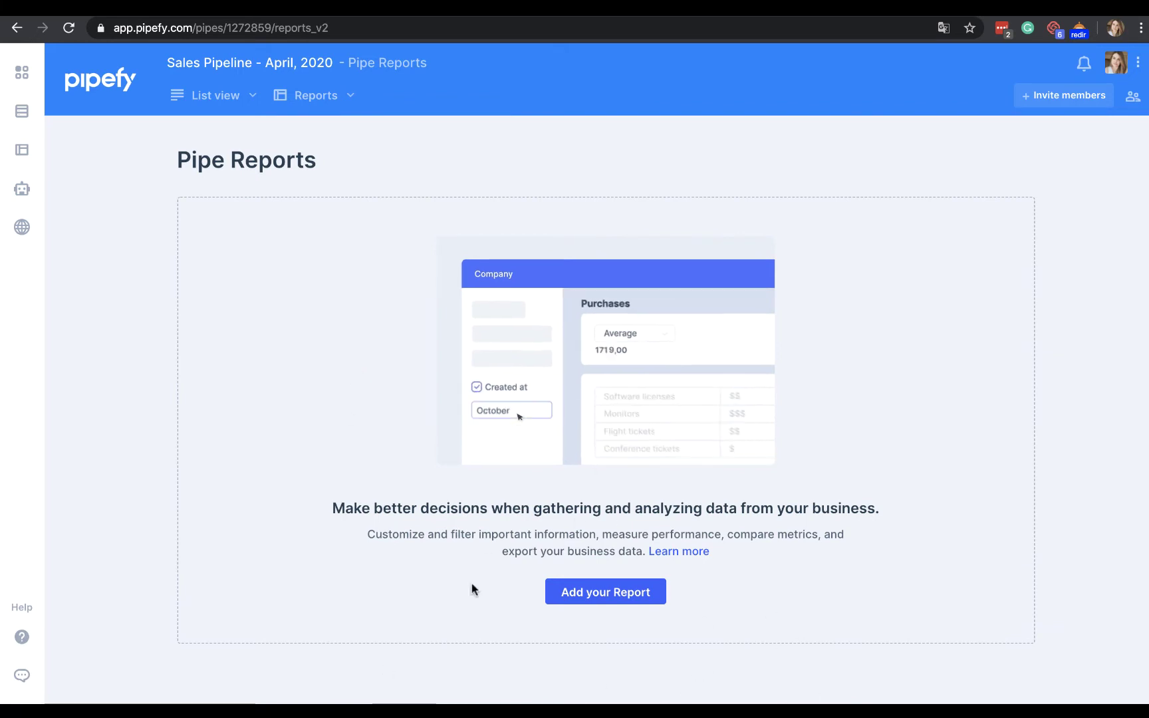
{"action": "left_click", "coordinate": [564, 602]}
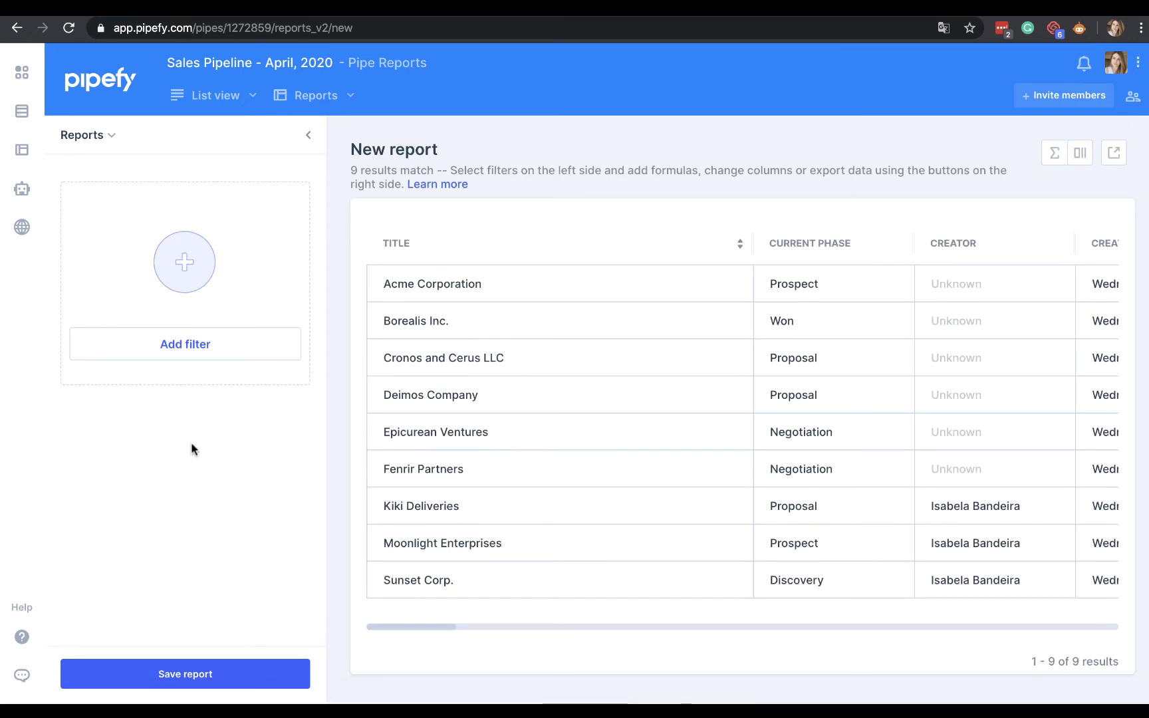
{"action": "left_click", "coordinate": [1080, 154]}
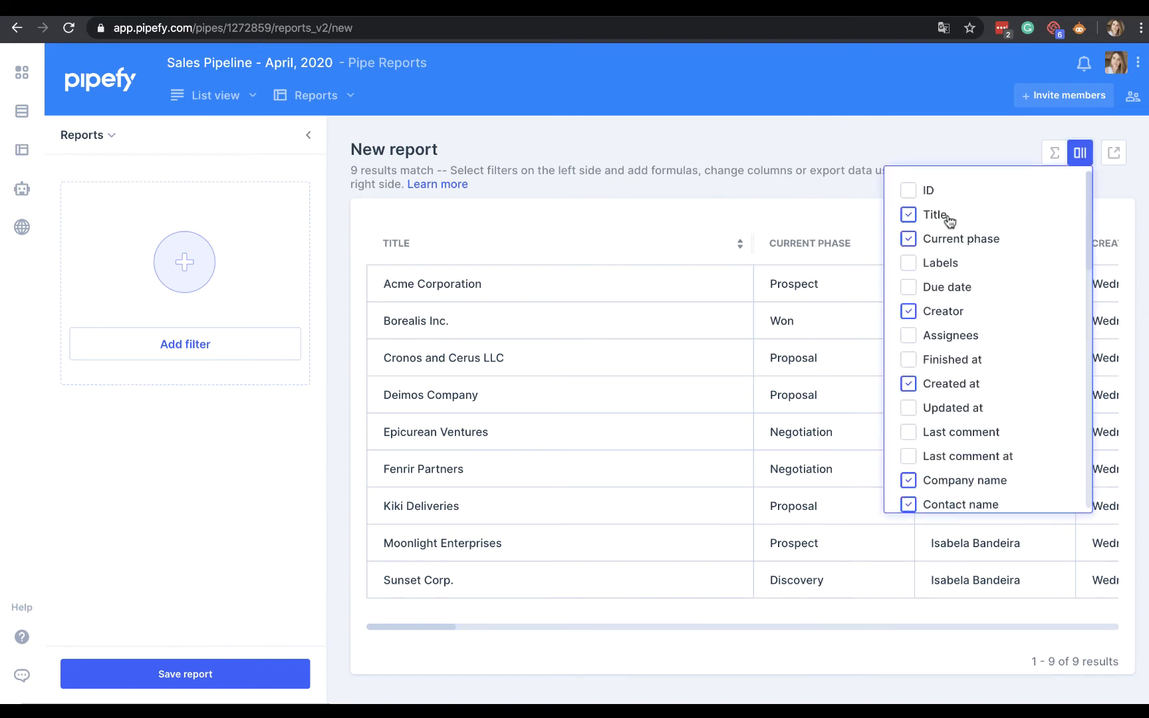
{"action": "scroll", "coordinate": [971, 279], "scroll_direction": "down", "scroll_amount": 15}
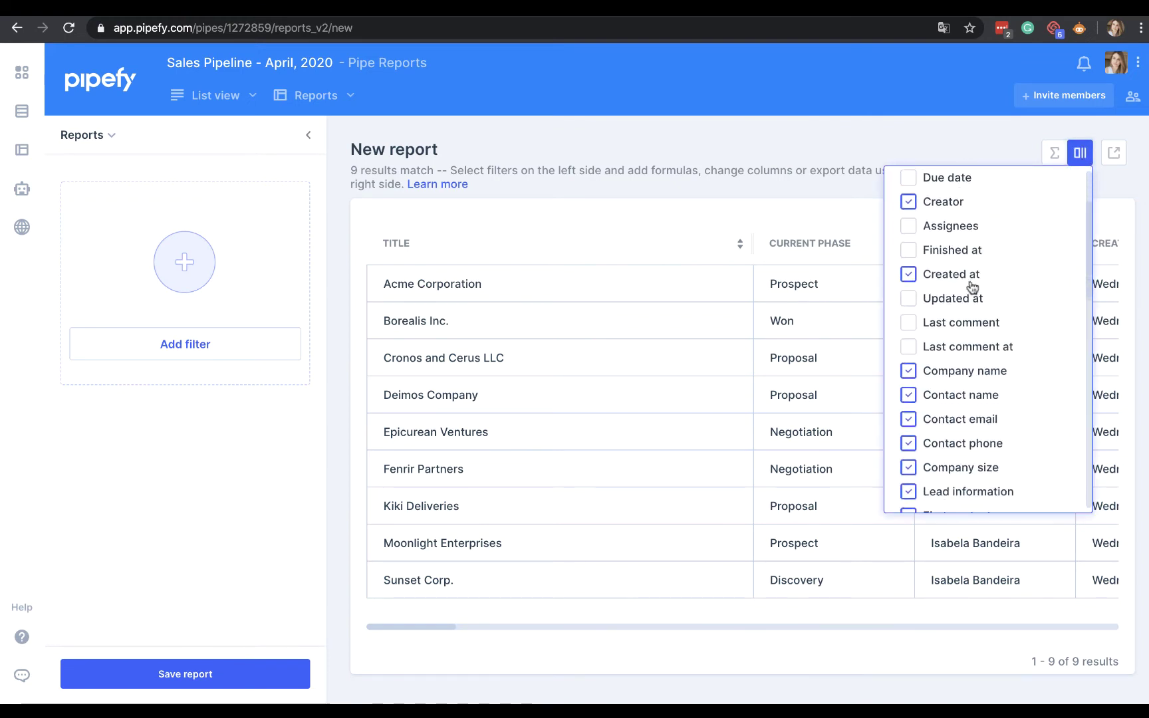
{"action": "scroll", "coordinate": [977, 306], "scroll_direction": "up", "scroll_amount": 8}
{"action": "scroll", "coordinate": [977, 307], "scroll_direction": "up", "scroll_amount": 5}
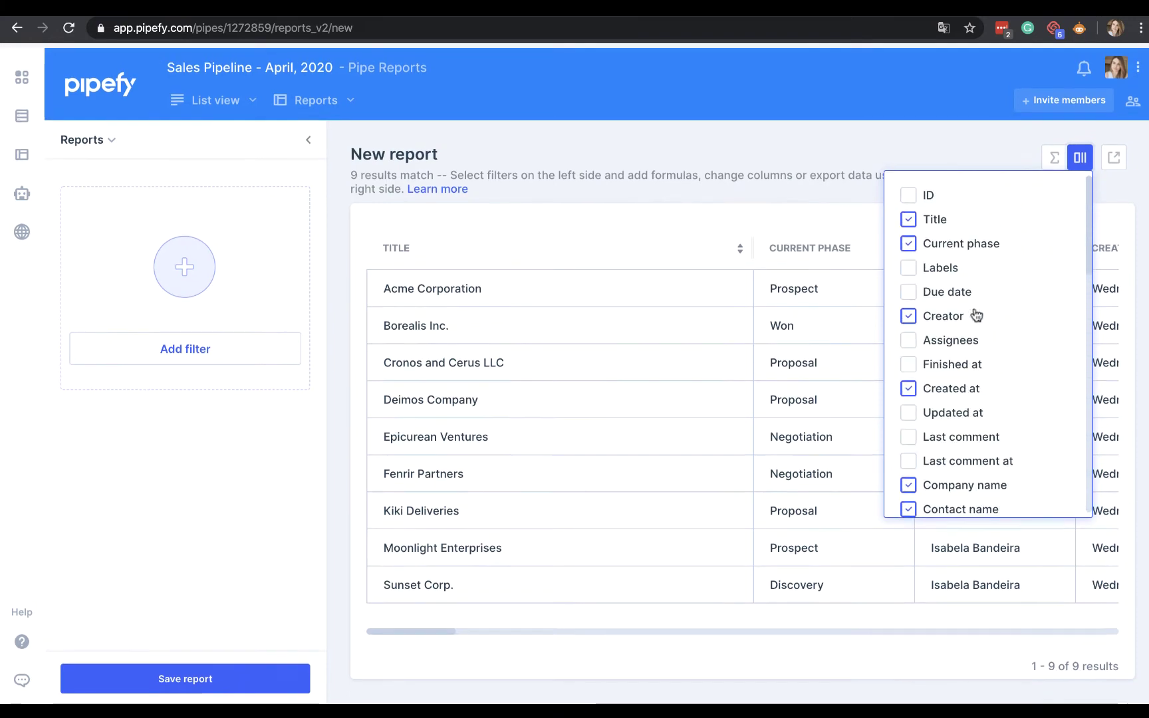
{"action": "scroll", "coordinate": [960, 323], "scroll_direction": "down", "scroll_amount": 1}
{"action": "scroll", "coordinate": [961, 321], "scroll_direction": "down", "scroll_amount": 15}
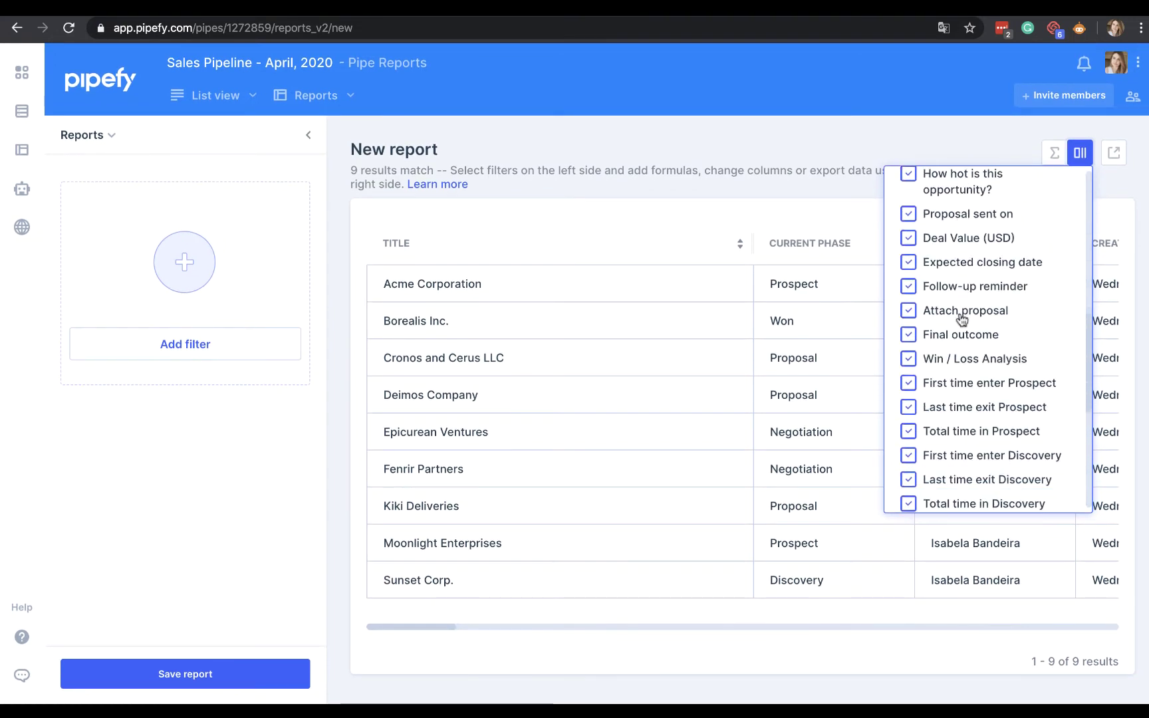
Hide the report's time columns for Lost, Won and Negotiation, plus Total time in Proposal.
{"action": "left_click", "coordinate": [909, 480]}
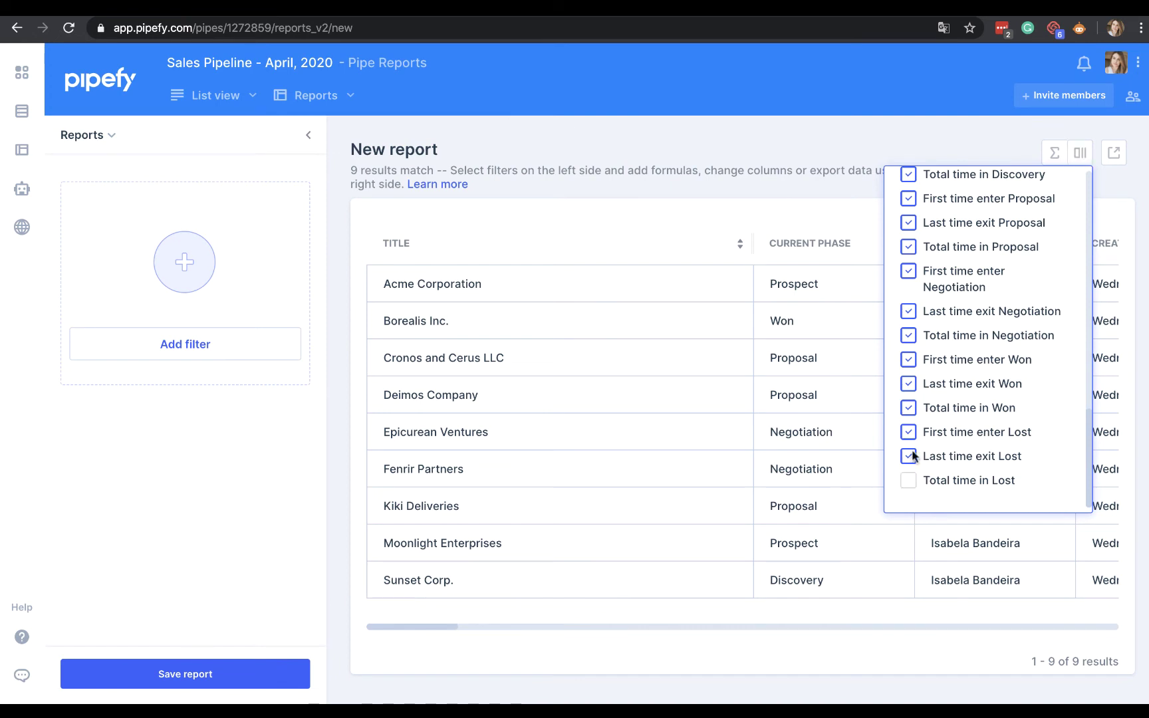
{"action": "left_click", "coordinate": [908, 456]}
{"action": "left_click", "coordinate": [909, 431]}
{"action": "left_click", "coordinate": [908, 408]}
{"action": "left_click", "coordinate": [909, 384]}
{"action": "left_click", "coordinate": [909, 359]}
{"action": "left_click", "coordinate": [908, 335]}
{"action": "left_click", "coordinate": [908, 311]}
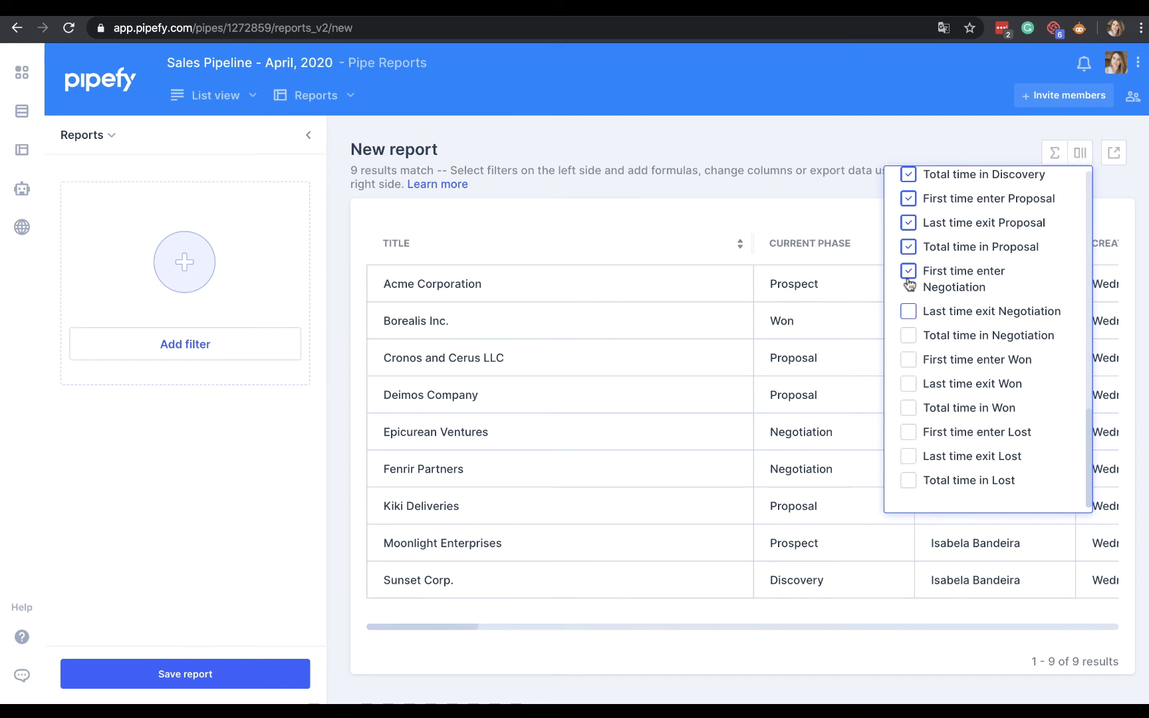
{"action": "left_click", "coordinate": [909, 271]}
{"action": "left_click", "coordinate": [909, 246]}
Show the Assignees, Due date and Labels columns in the report and hide Creator and Created at.
{"action": "scroll", "coordinate": [934, 373], "scroll_direction": "up", "scroll_amount": 5}
{"action": "scroll", "coordinate": [934, 385], "scroll_direction": "up", "scroll_amount": 7}
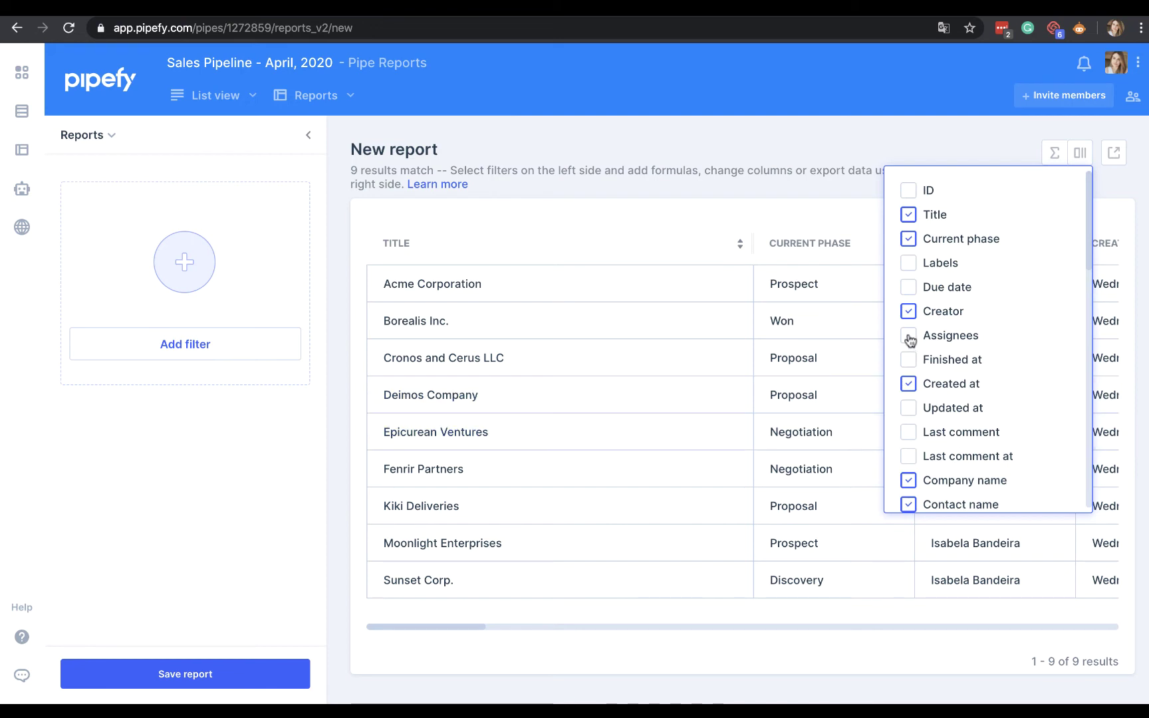
{"action": "left_click", "coordinate": [908, 335]}
{"action": "left_click", "coordinate": [908, 287]}
{"action": "left_click", "coordinate": [909, 263]}
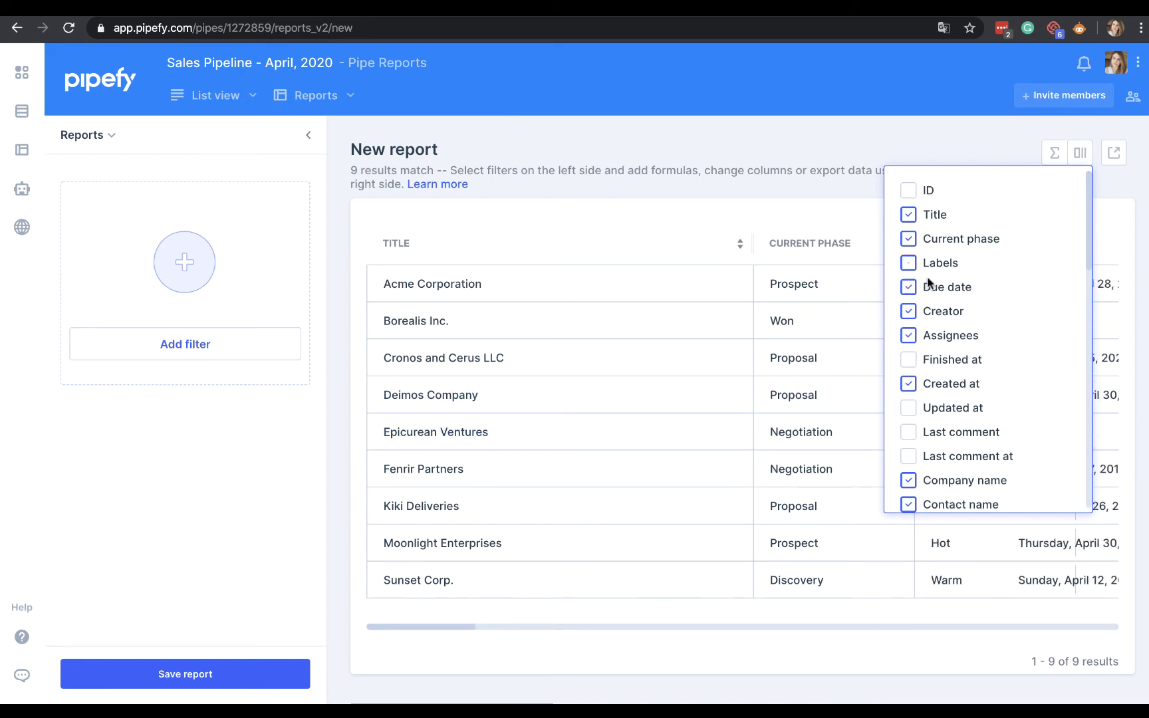
{"action": "left_click", "coordinate": [908, 312]}
{"action": "left_click", "coordinate": [908, 383]}
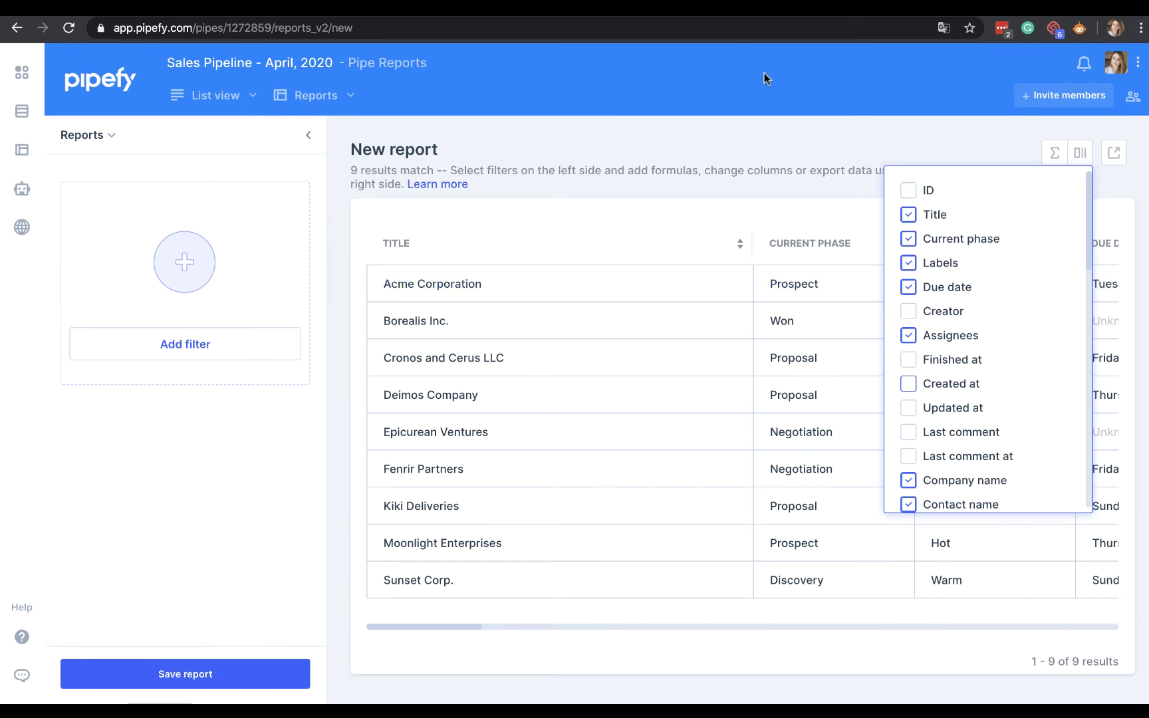
{"action": "left_click", "coordinate": [803, 127]}
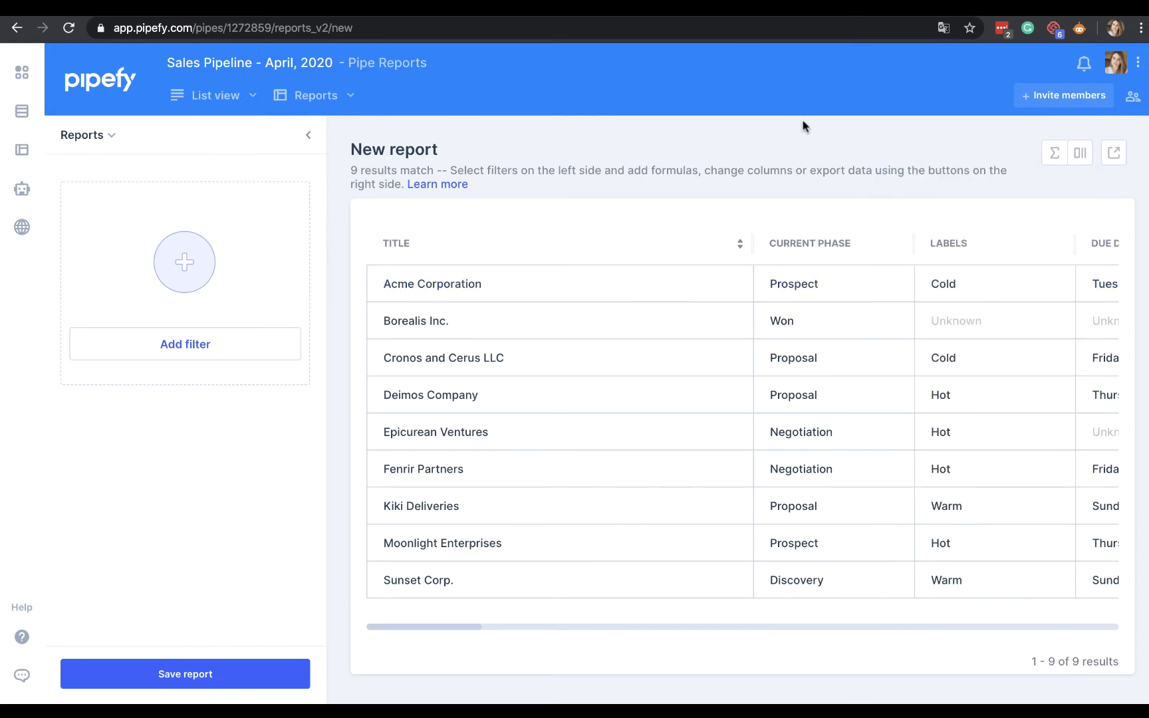
Add a formula to the report based on the Deal Value (USD) field.
{"action": "left_click", "coordinate": [1055, 154]}
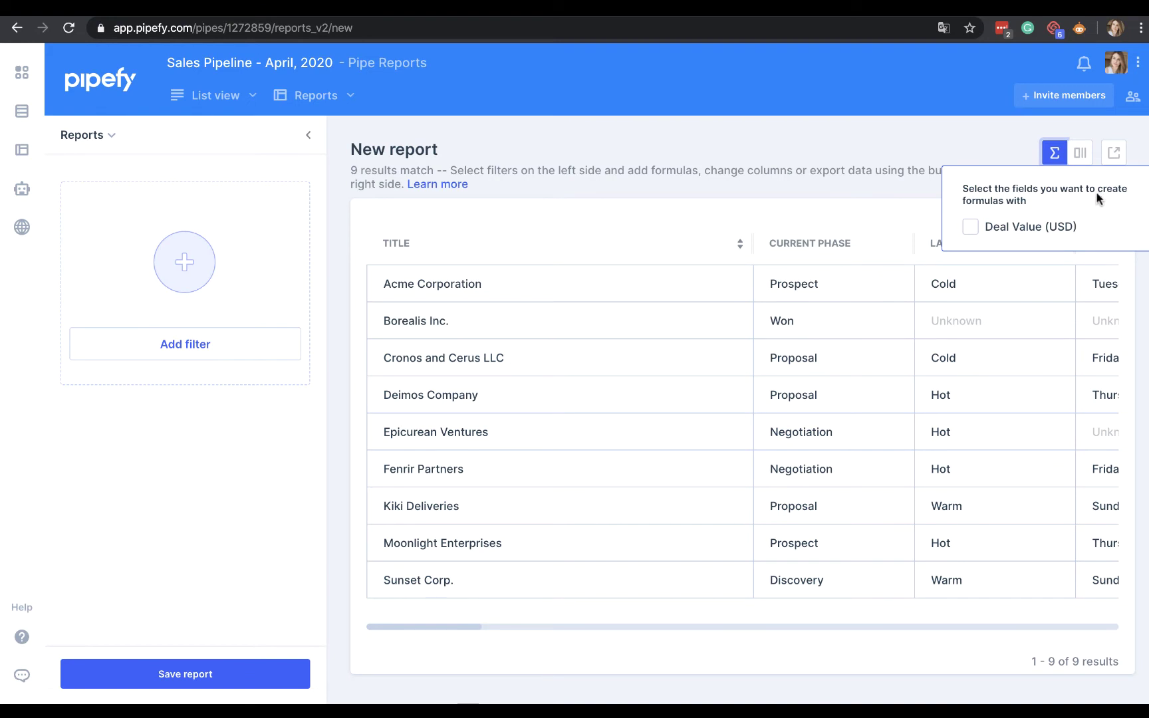
{"action": "left_click", "coordinate": [1073, 229]}
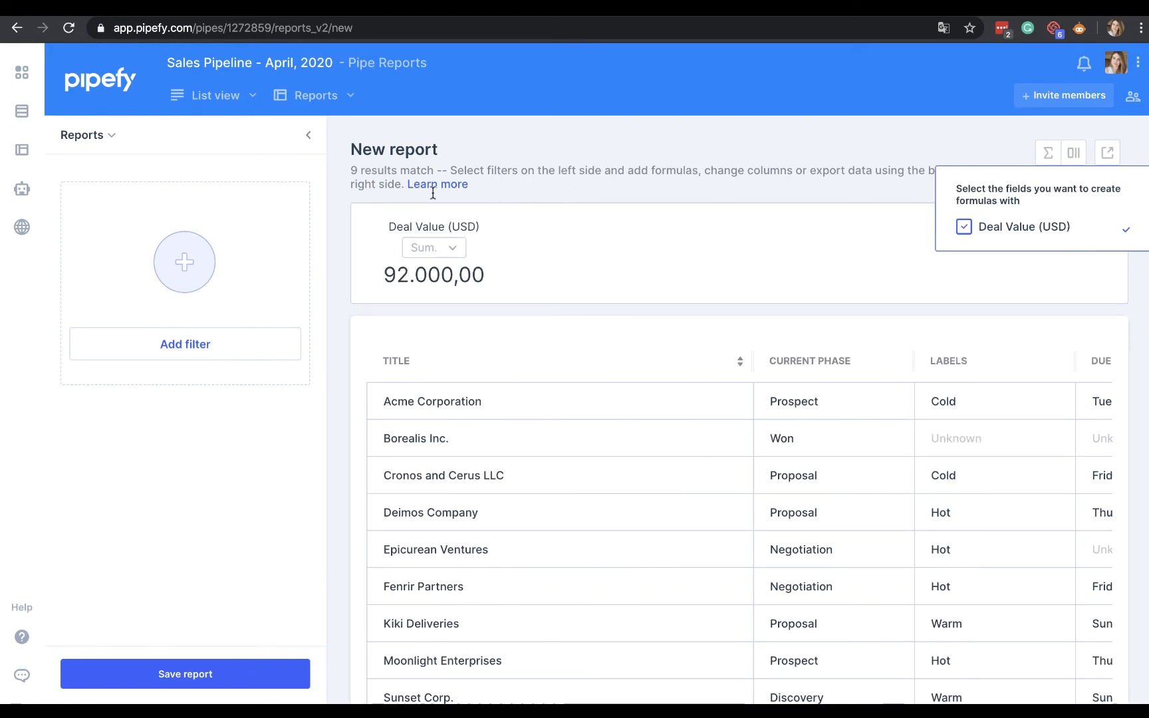
{"action": "left_click", "coordinate": [688, 289]}
Switch the Deal Value (USD) formula through Min. and Max., ending on Avg.
{"action": "left_click", "coordinate": [433, 247]}
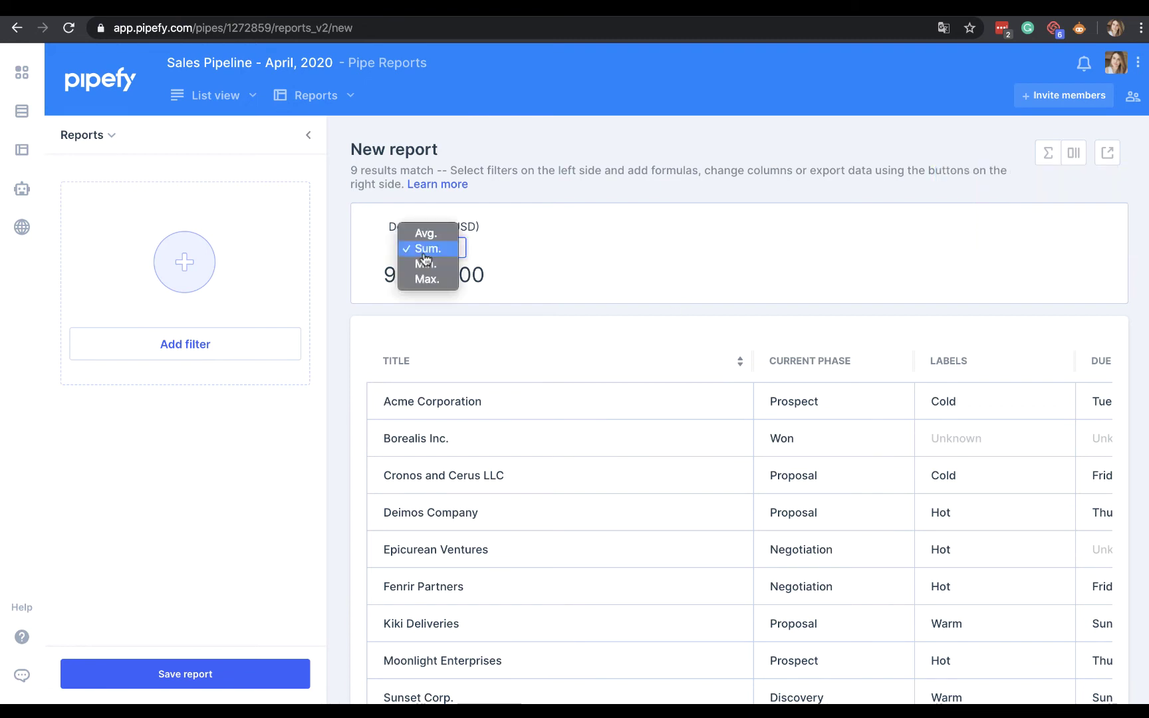
{"action": "left_click", "coordinate": [429, 264]}
{"action": "left_click", "coordinate": [437, 250]}
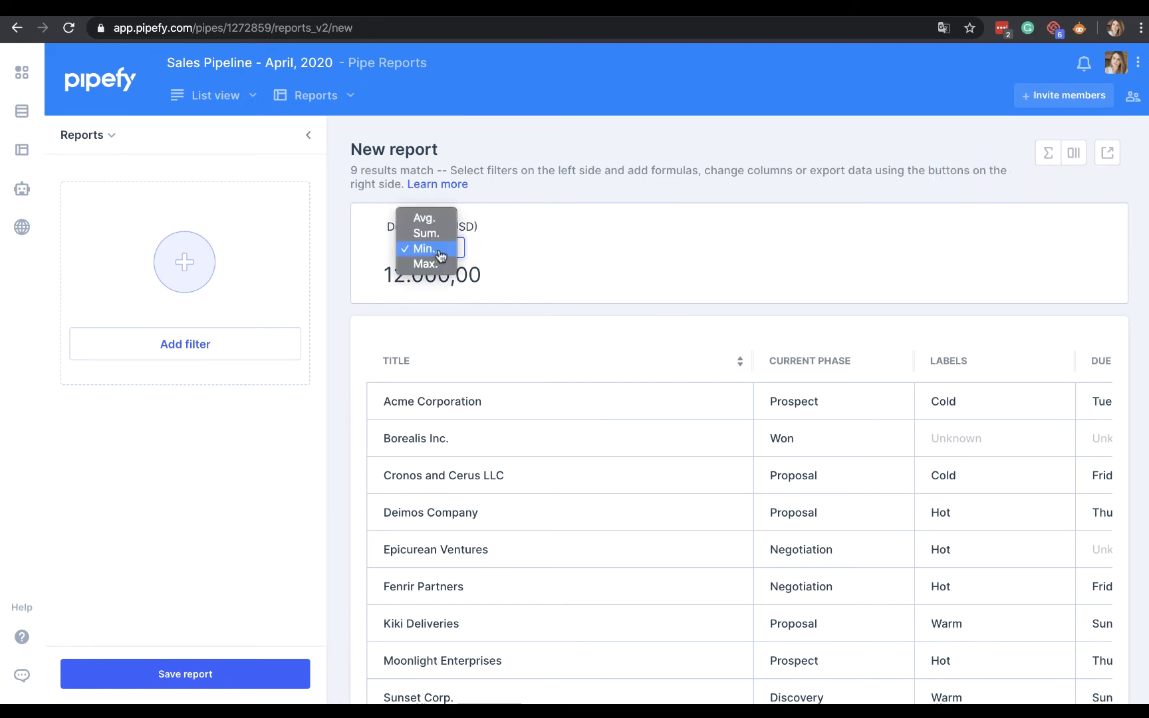
{"action": "left_click", "coordinate": [447, 266]}
{"action": "left_click", "coordinate": [444, 250]}
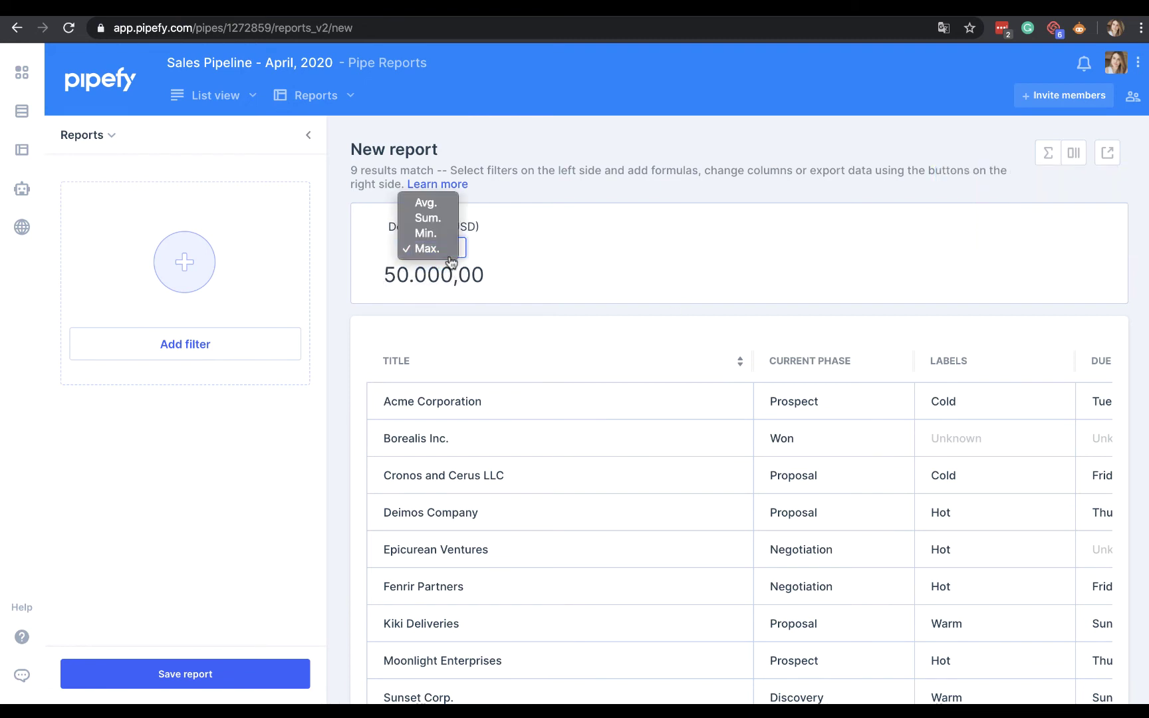
{"action": "left_click", "coordinate": [440, 203]}
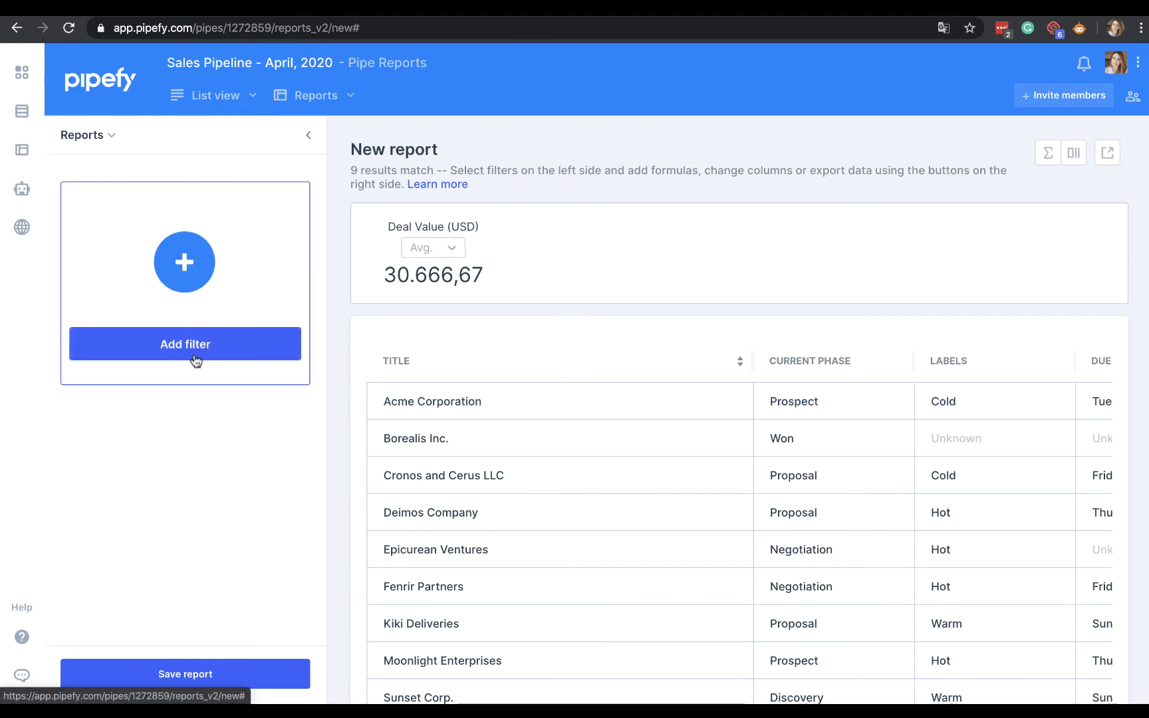
Add a filter where Assignees is the last team member listed, and save it.
{"action": "scroll", "coordinate": [513, 356], "scroll_direction": "down", "scroll_amount": 2}
{"action": "scroll", "coordinate": [566, 382], "scroll_direction": "up", "scroll_amount": 2}
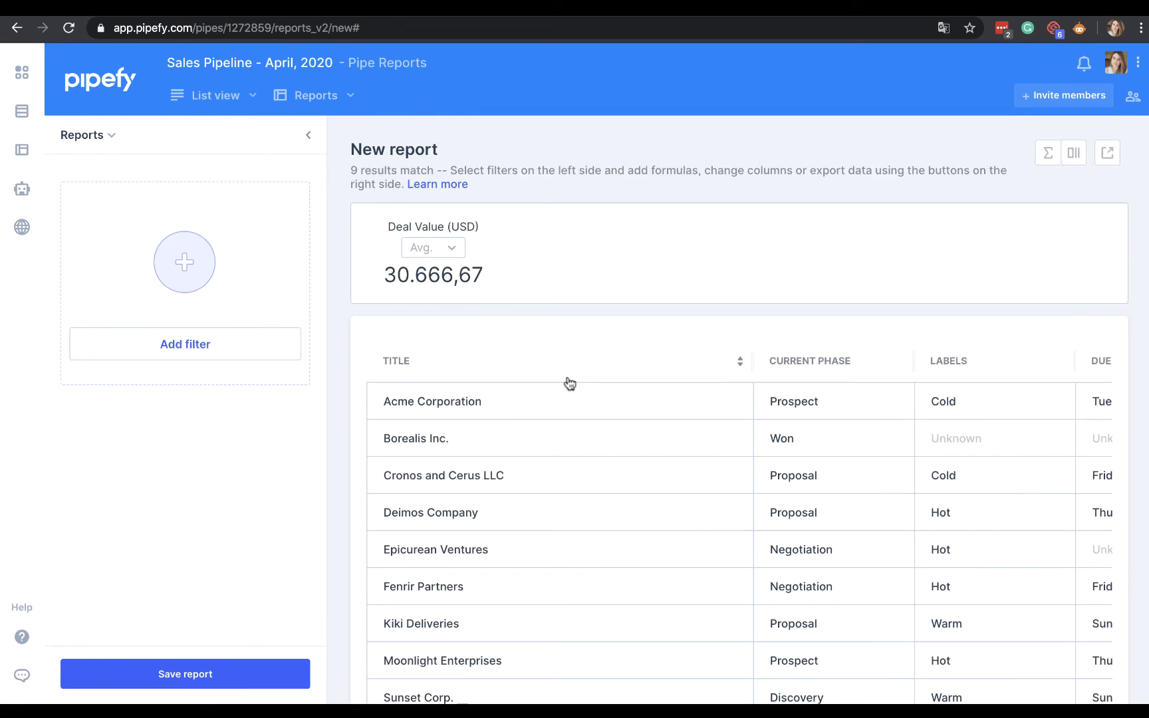
{"action": "left_click", "coordinate": [131, 343]}
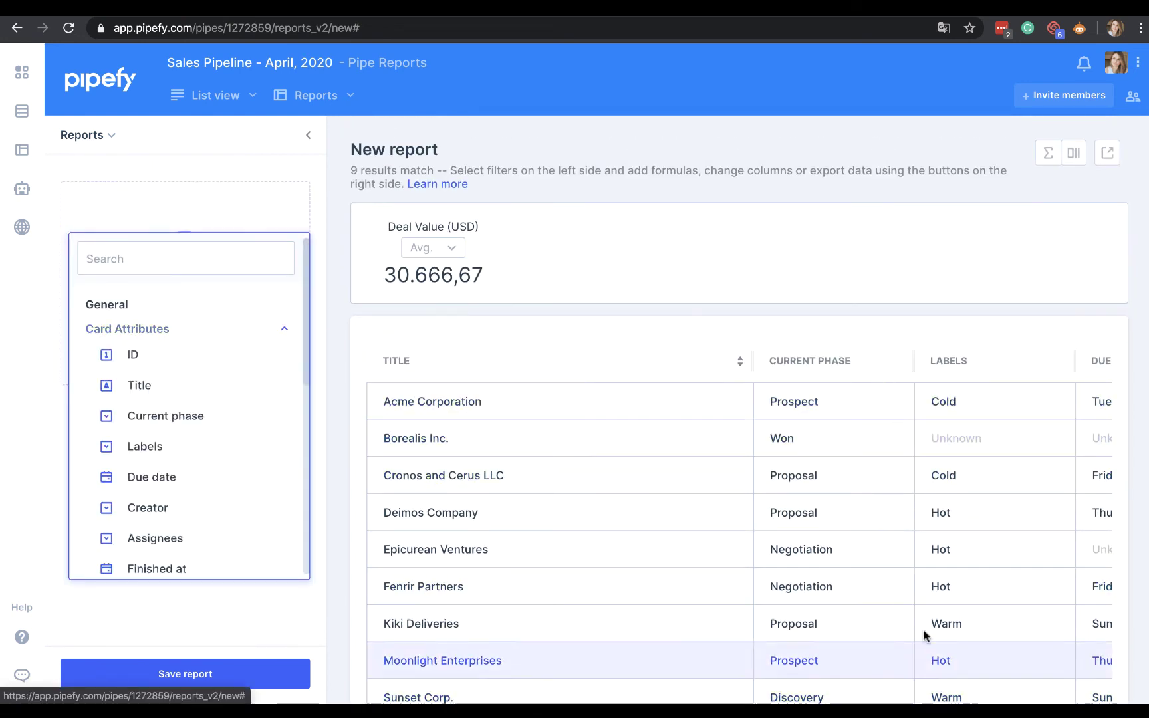
{"action": "left_click", "coordinate": [176, 539]}
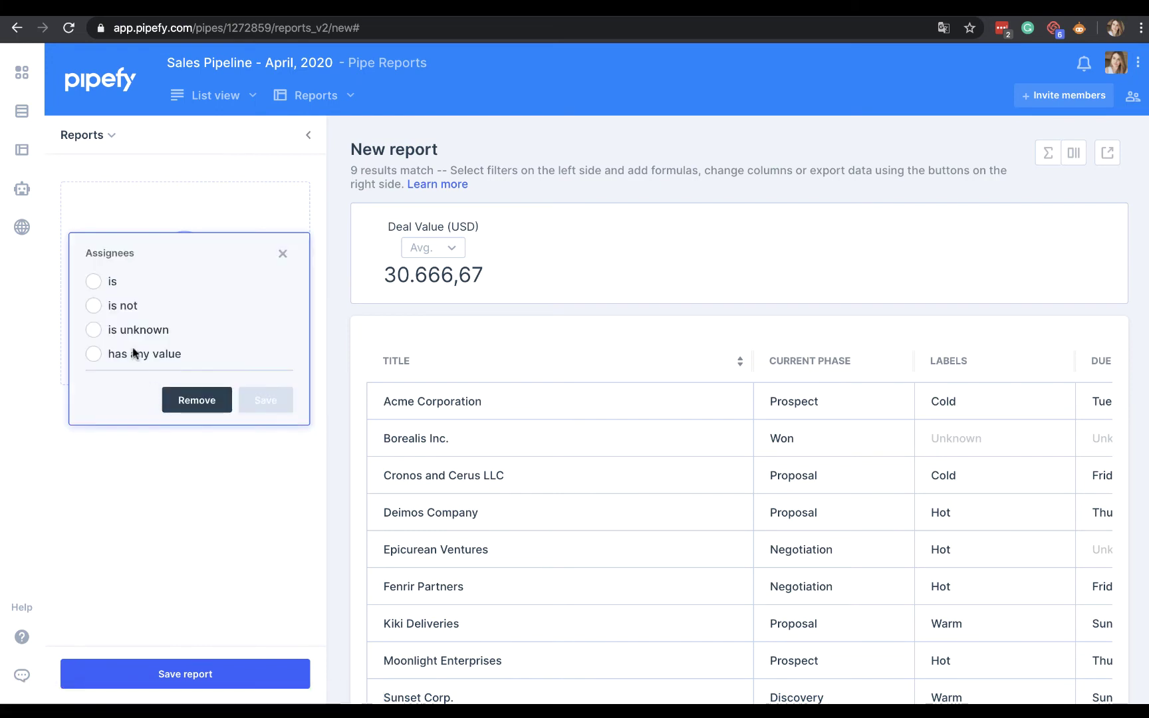
{"action": "left_click", "coordinate": [101, 282]}
{"action": "left_click", "coordinate": [152, 318]}
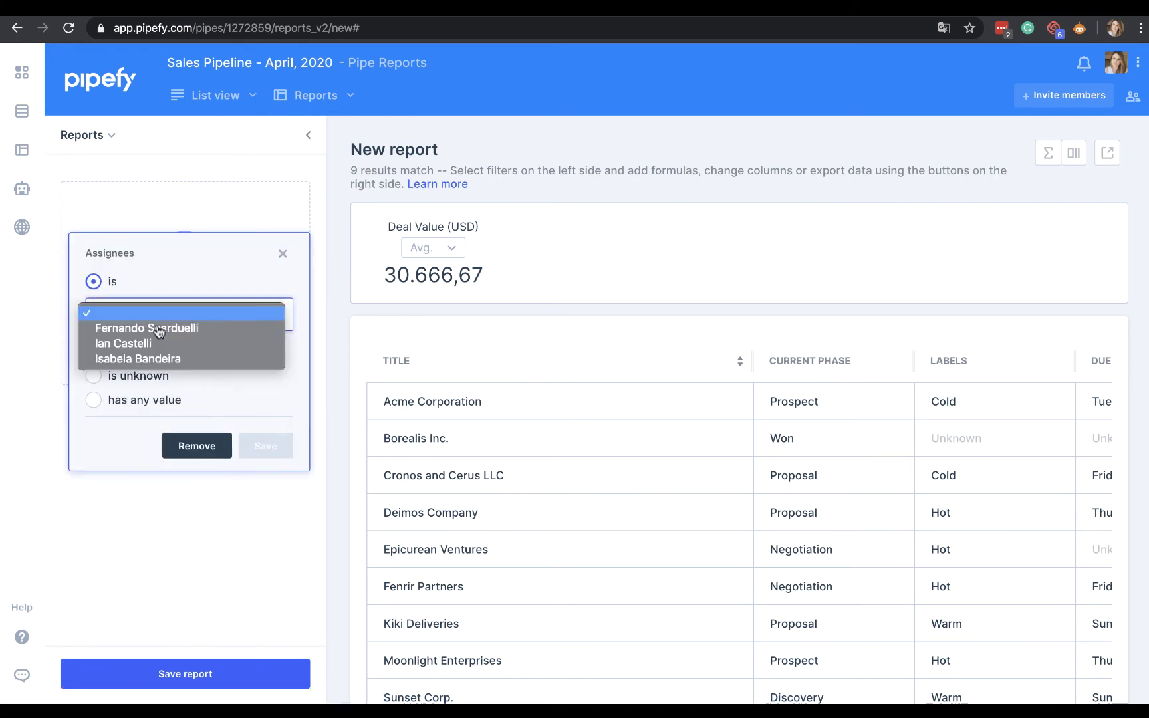
{"action": "left_click", "coordinate": [153, 359]}
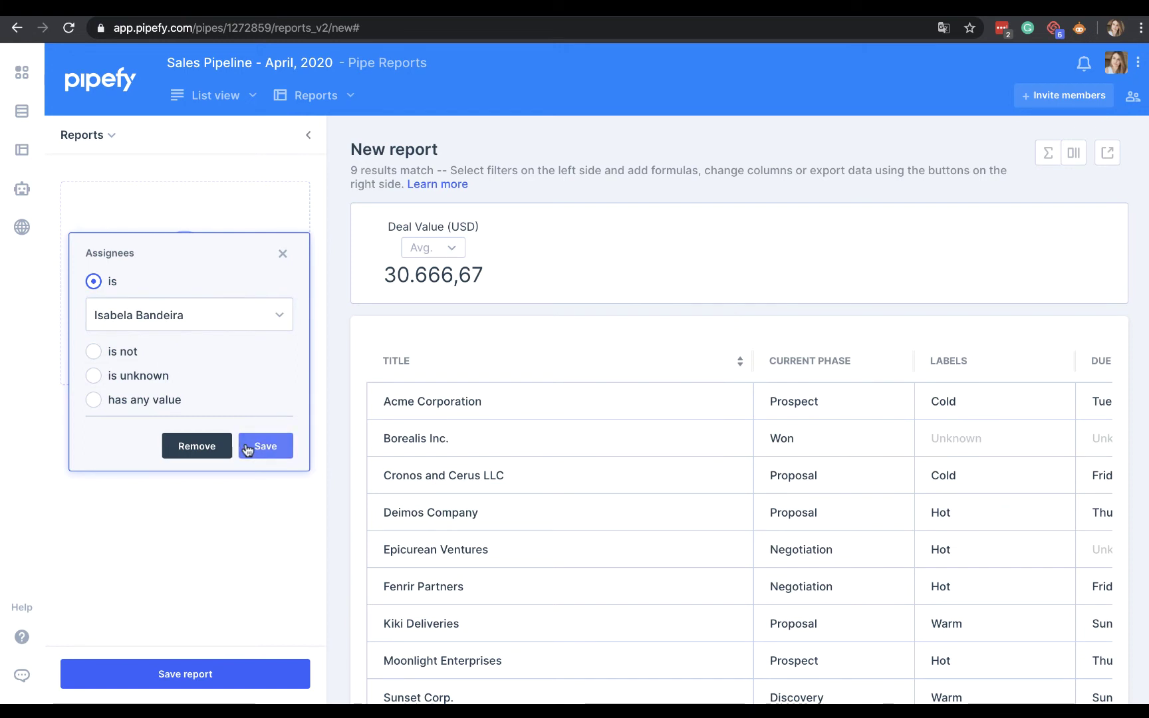
{"action": "left_click", "coordinate": [244, 444]}
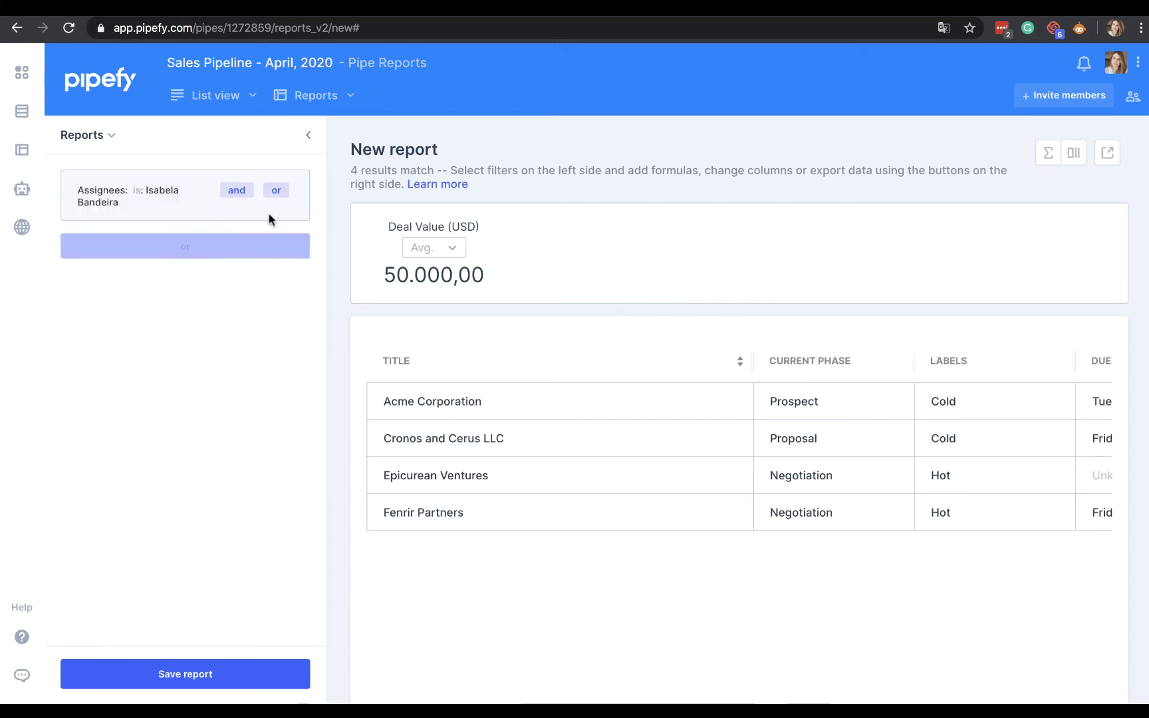
Add an "or" condition where Assignees is the second team member listed, then look across the filtered report's columns.
{"action": "left_click", "coordinate": [276, 190]}
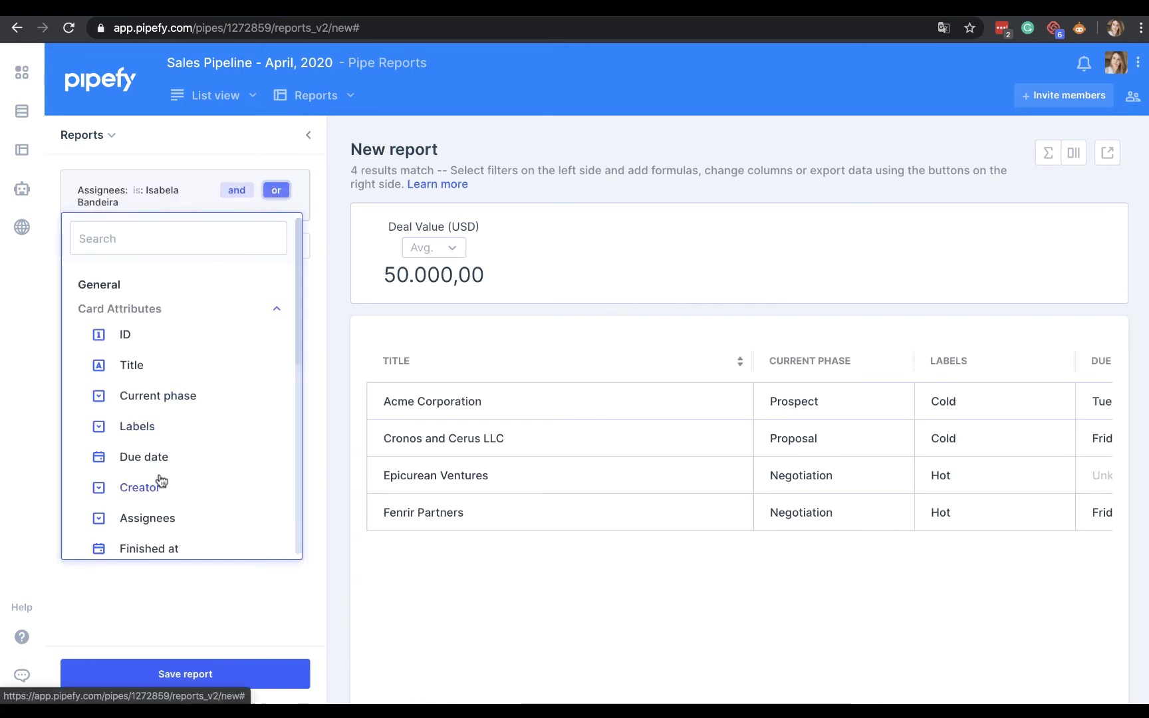
{"action": "left_click", "coordinate": [159, 521]}
{"action": "left_click", "coordinate": [105, 263]}
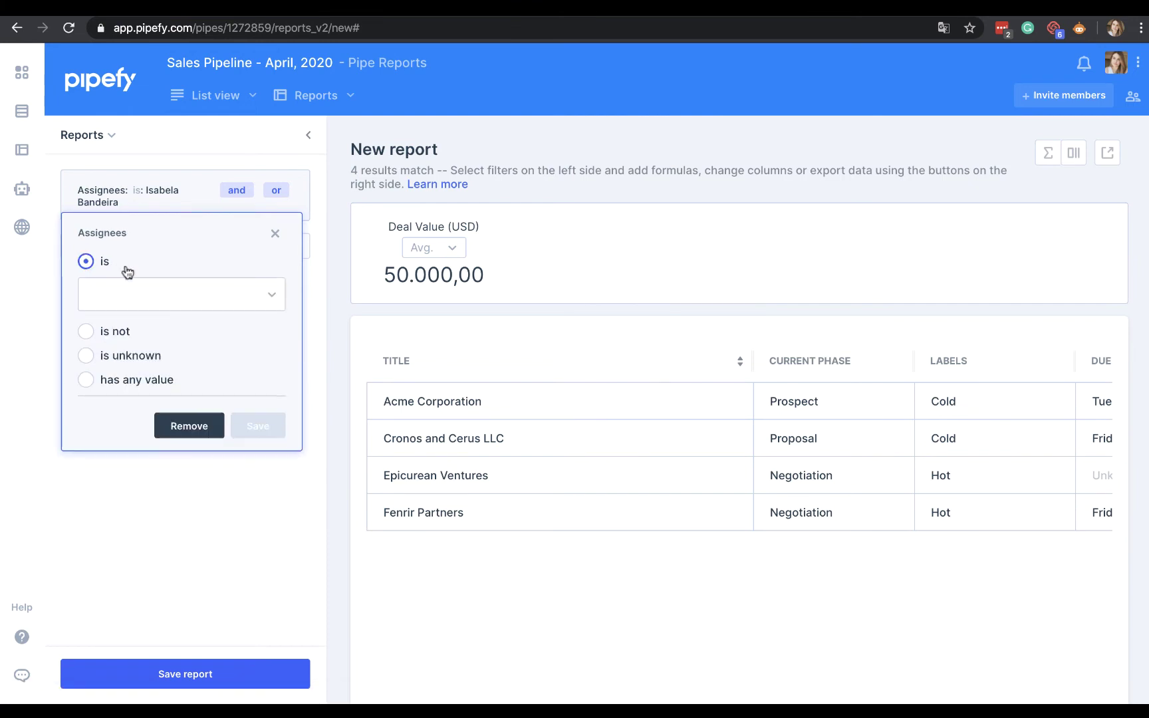
{"action": "left_click", "coordinate": [133, 296]}
{"action": "left_click", "coordinate": [136, 323]}
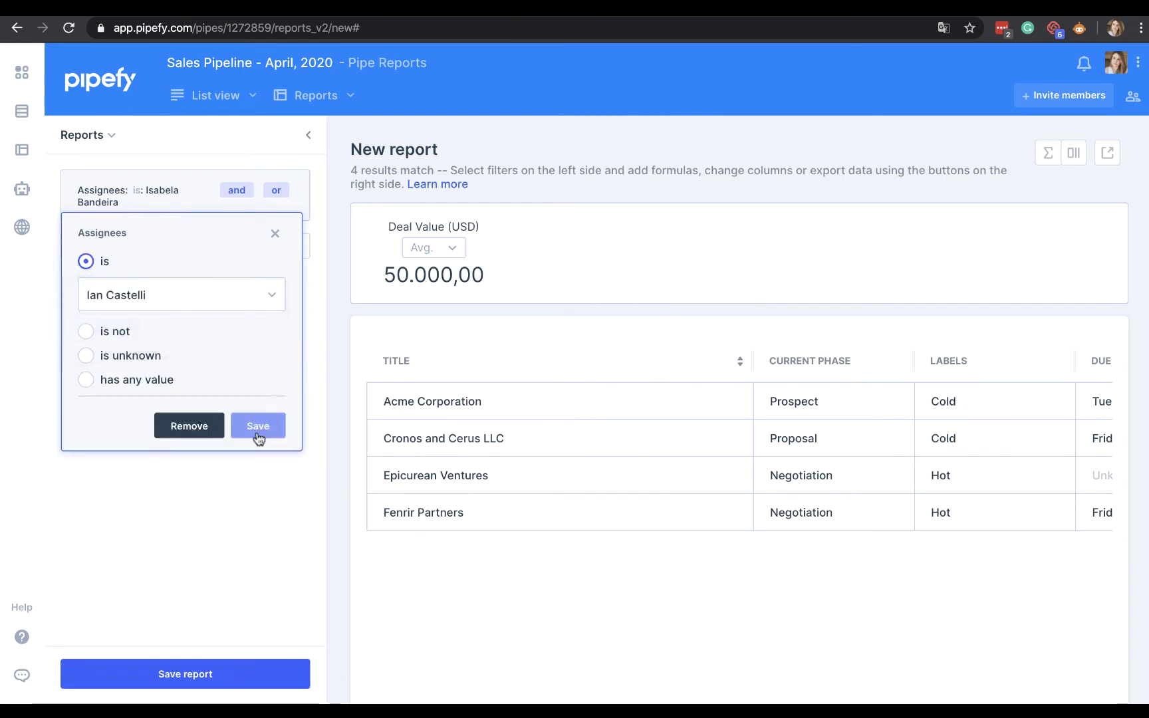
{"action": "left_click", "coordinate": [260, 427]}
{"action": "scroll", "coordinate": [577, 439], "scroll_direction": "right", "scroll_amount": 10}
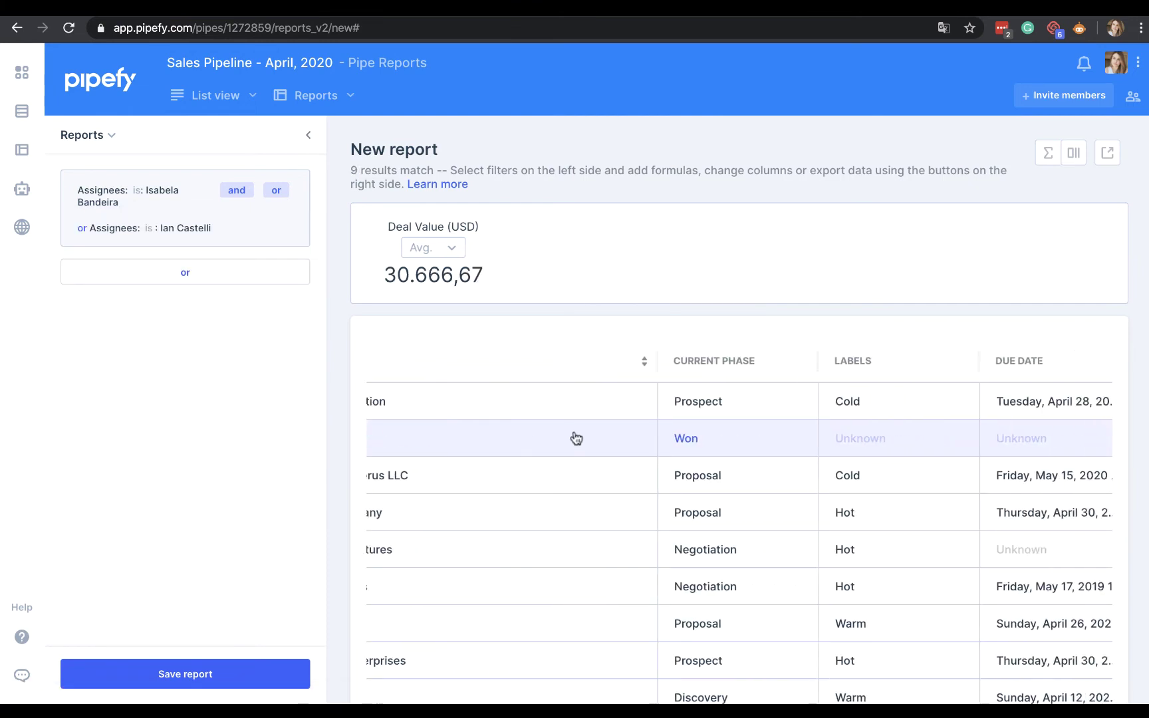
{"action": "scroll", "coordinate": [542, 436], "scroll_direction": "right", "scroll_amount": 5}
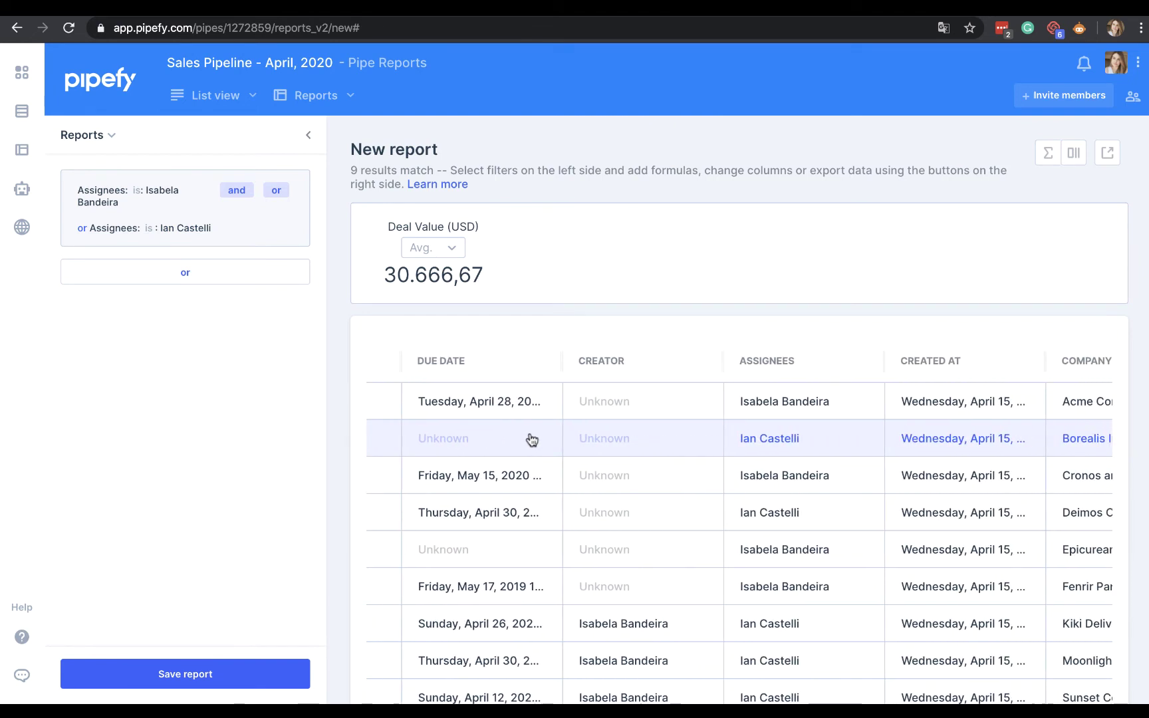
Save the report under a name made of both filtered assignees' first names followed by "opportunities".
{"action": "scroll", "coordinate": [800, 419], "scroll_direction": "down", "scroll_amount": 2}
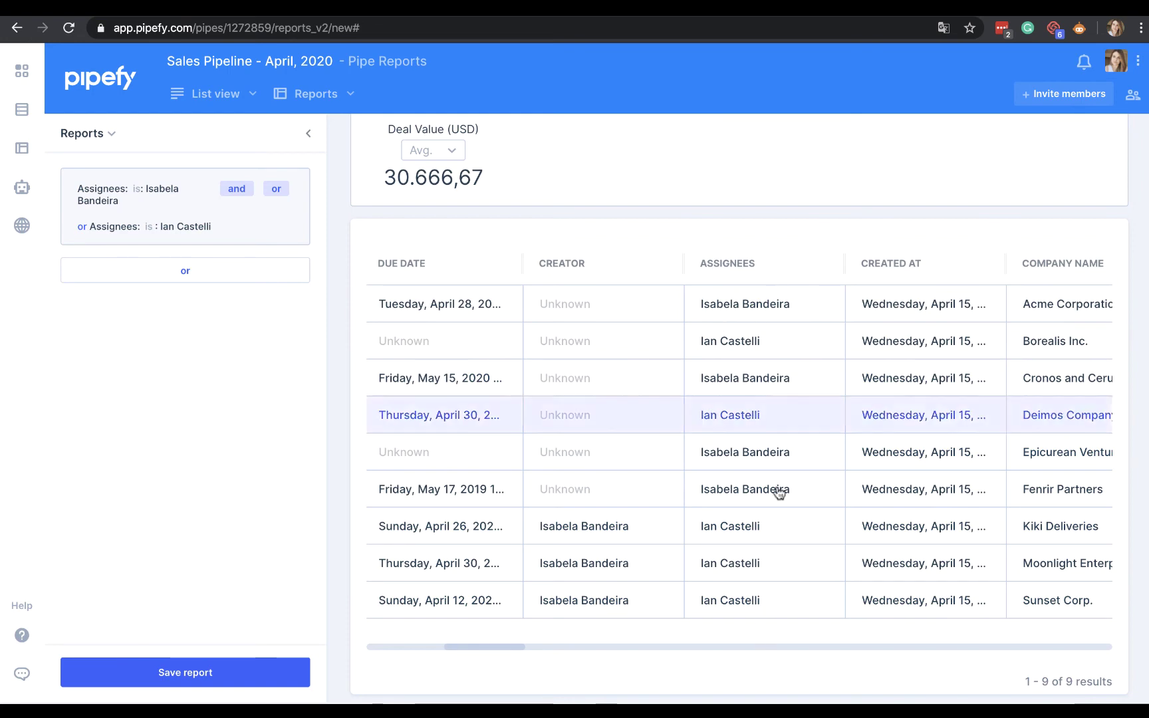
{"action": "scroll", "coordinate": [777, 351], "scroll_direction": "left", "scroll_amount": 5}
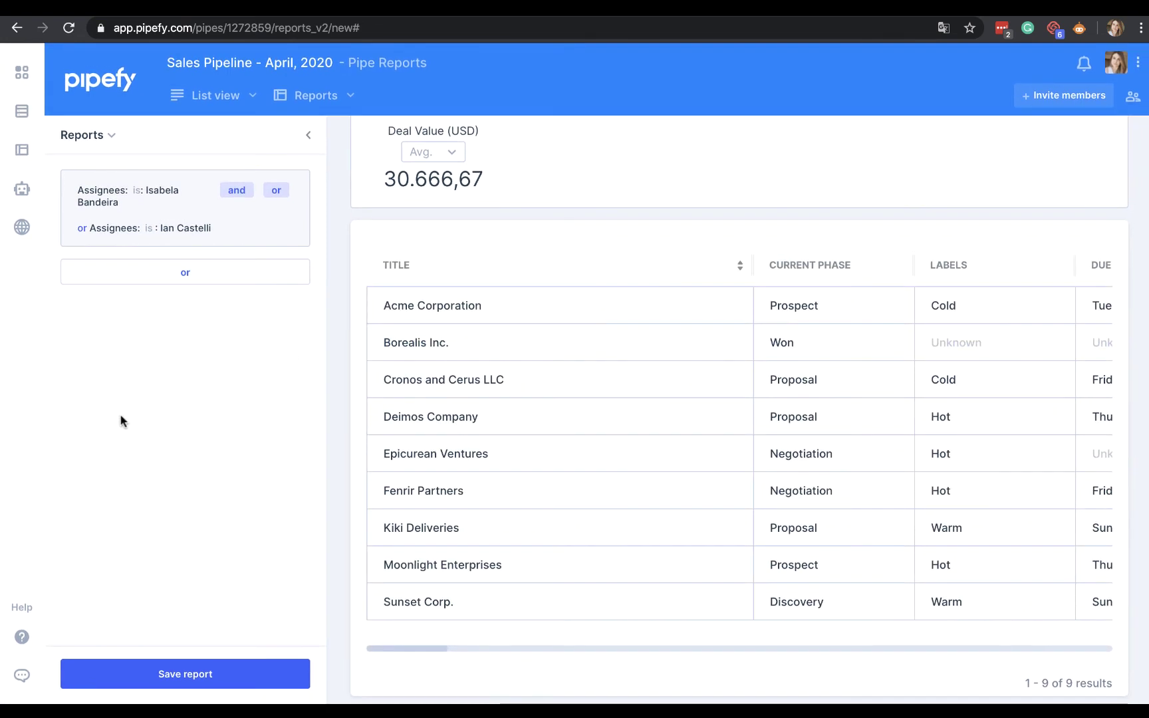
{"action": "left_click", "coordinate": [203, 675]}
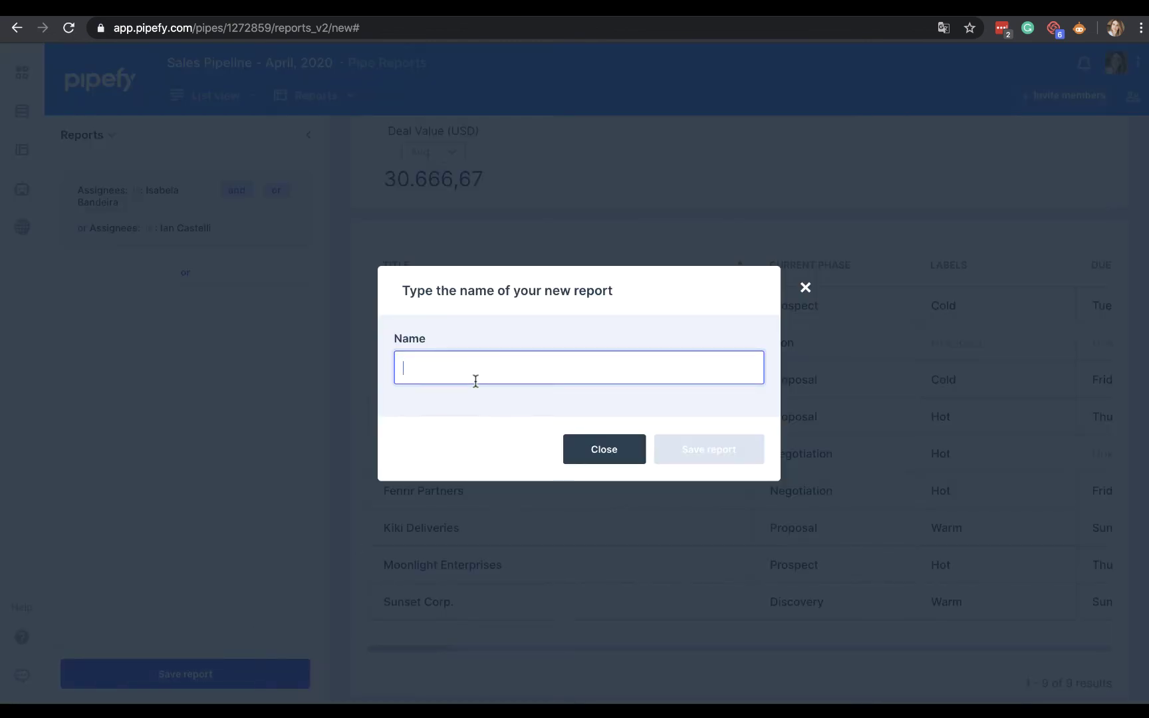
{"action": "type", "text": "Ian and Isabela's opportunities"}
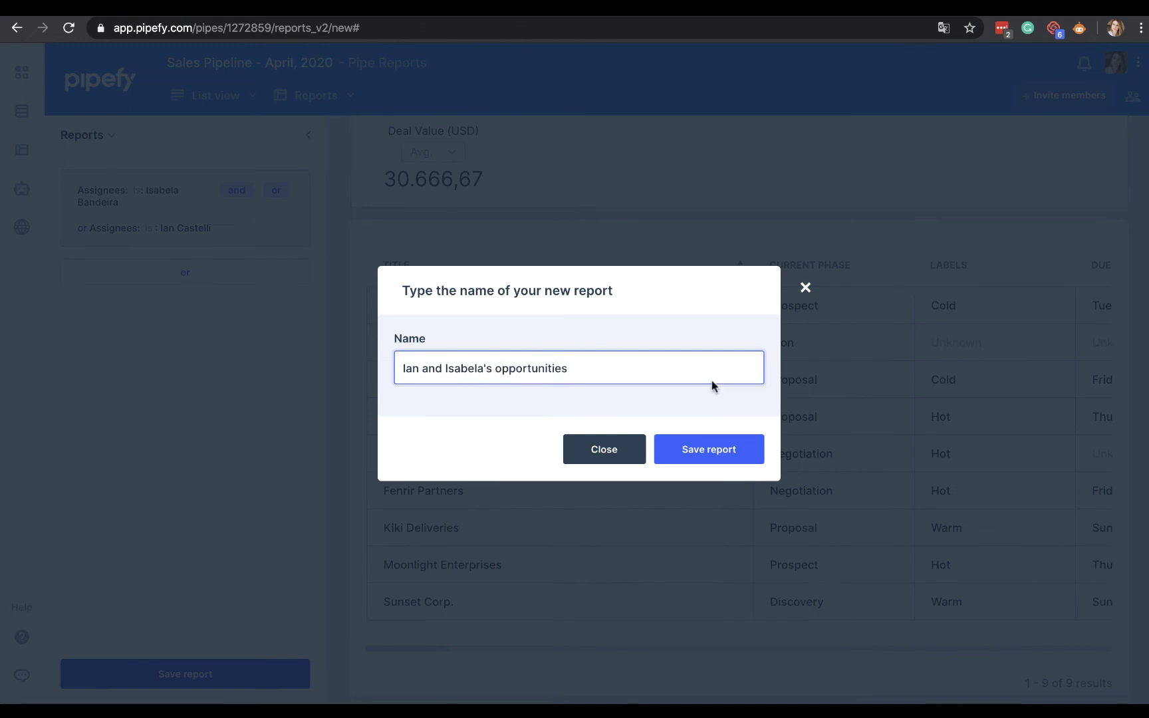
{"action": "left_click", "coordinate": [714, 455]}
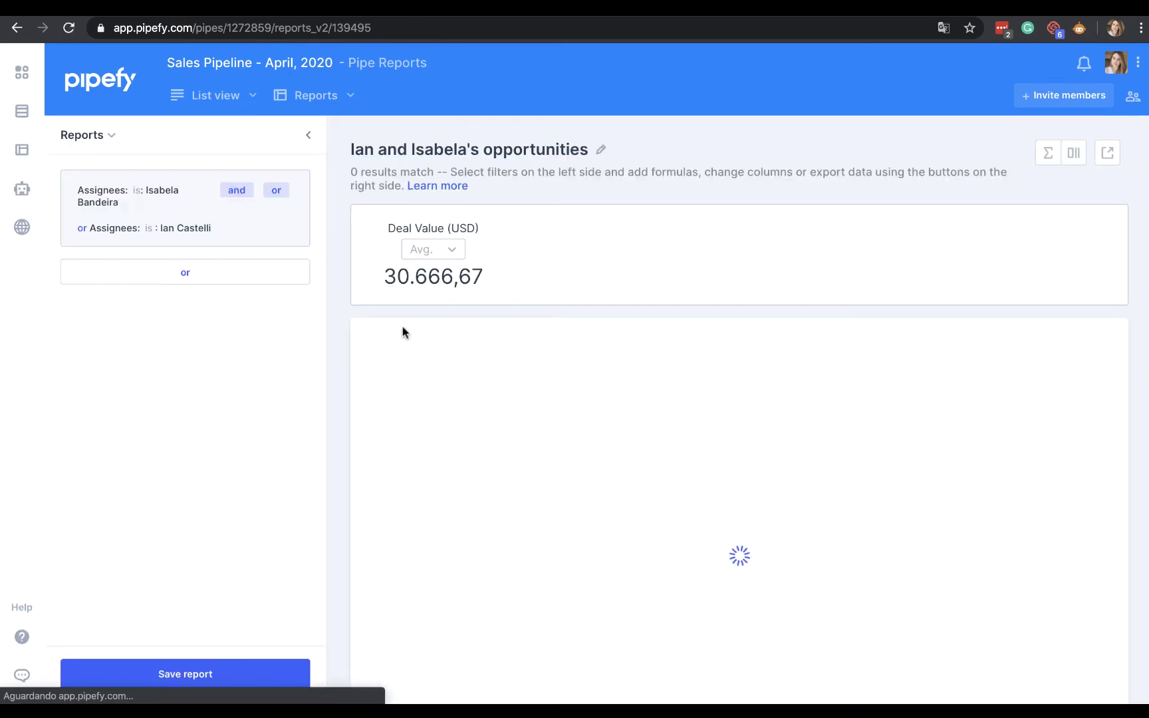
Rename the report by removing the word "opportunities" from its title, then collapse the report filters.
{"action": "left_click", "coordinate": [600, 150]}
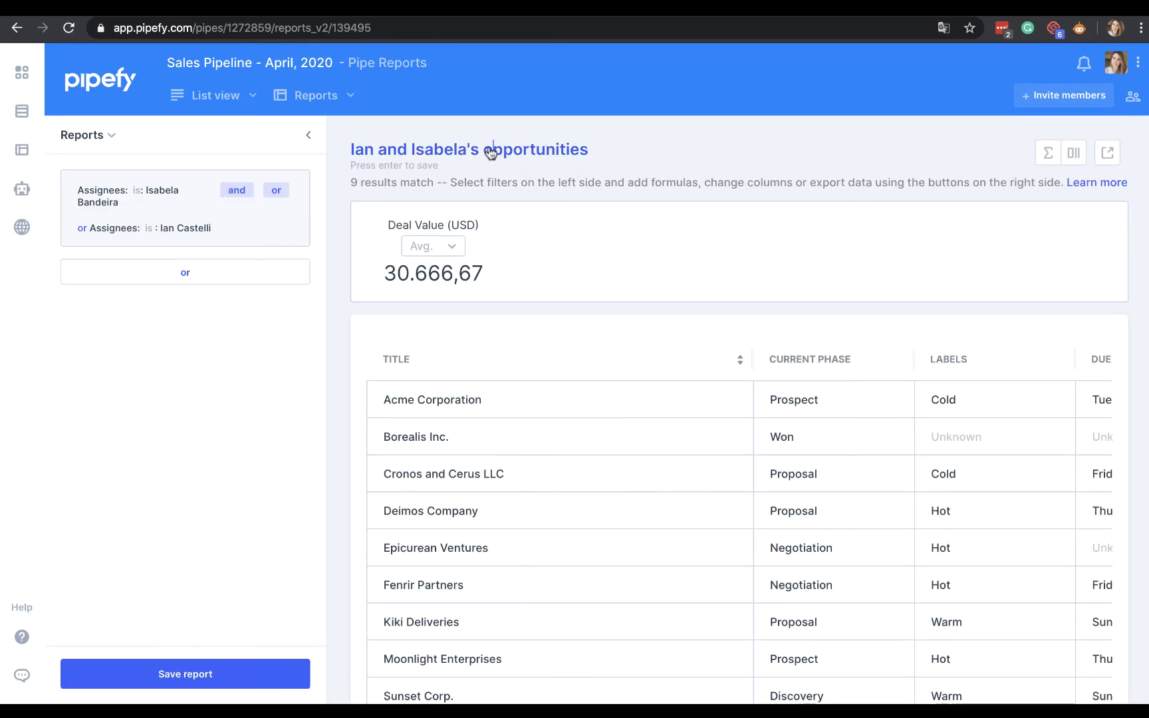
{"action": "left_click_drag", "start_coordinate": [492, 151], "coordinate": [637, 156]}
{"action": "key", "text": "BackSpace"}
{"action": "key", "text": "BackSpace"}
{"action": "key", "text": "BackSpace"}
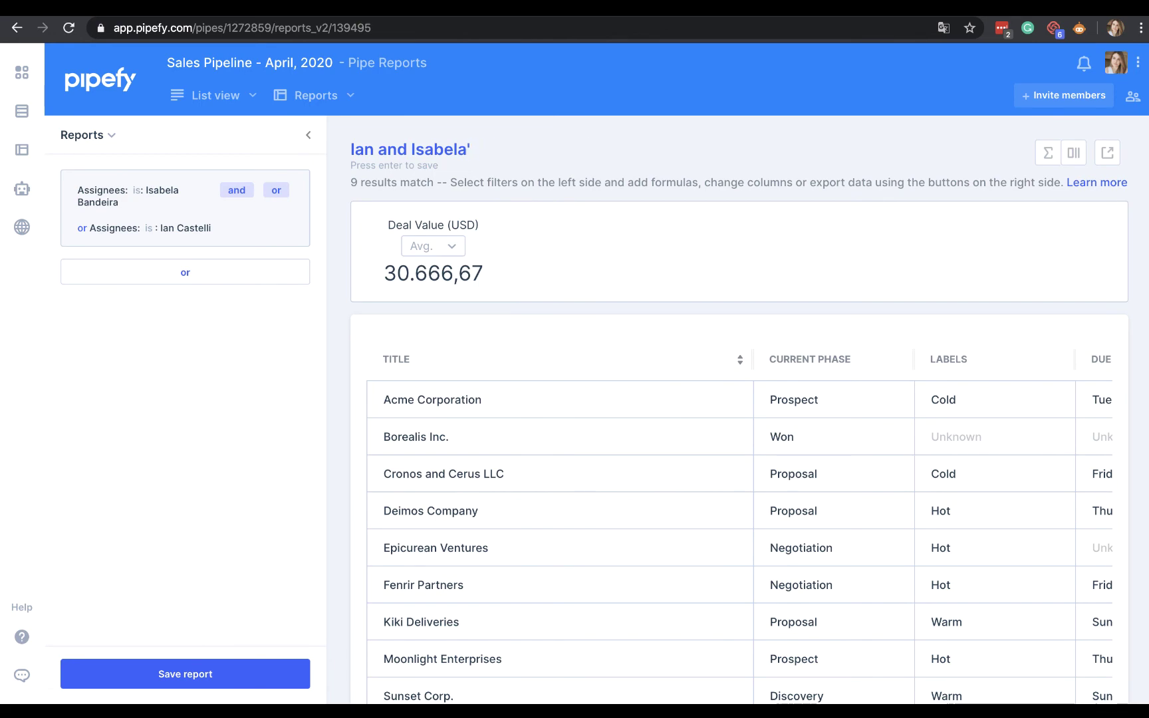
{"action": "key", "text": "Return"}
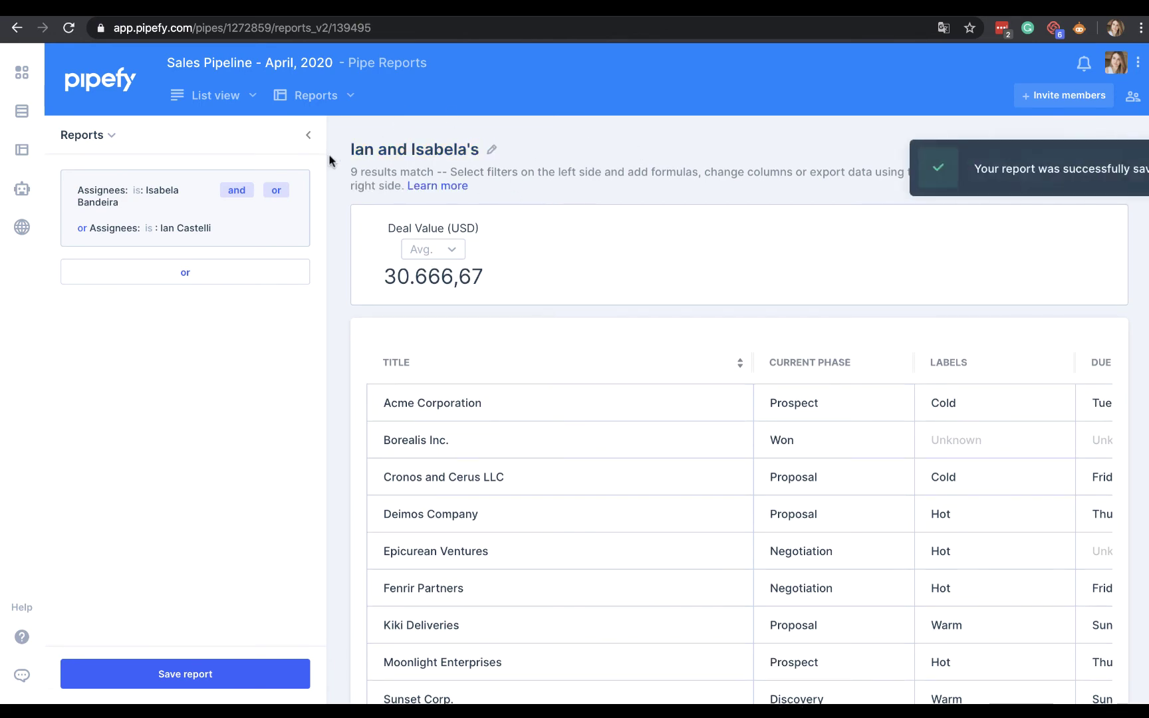
{"action": "left_click", "coordinate": [308, 135]}
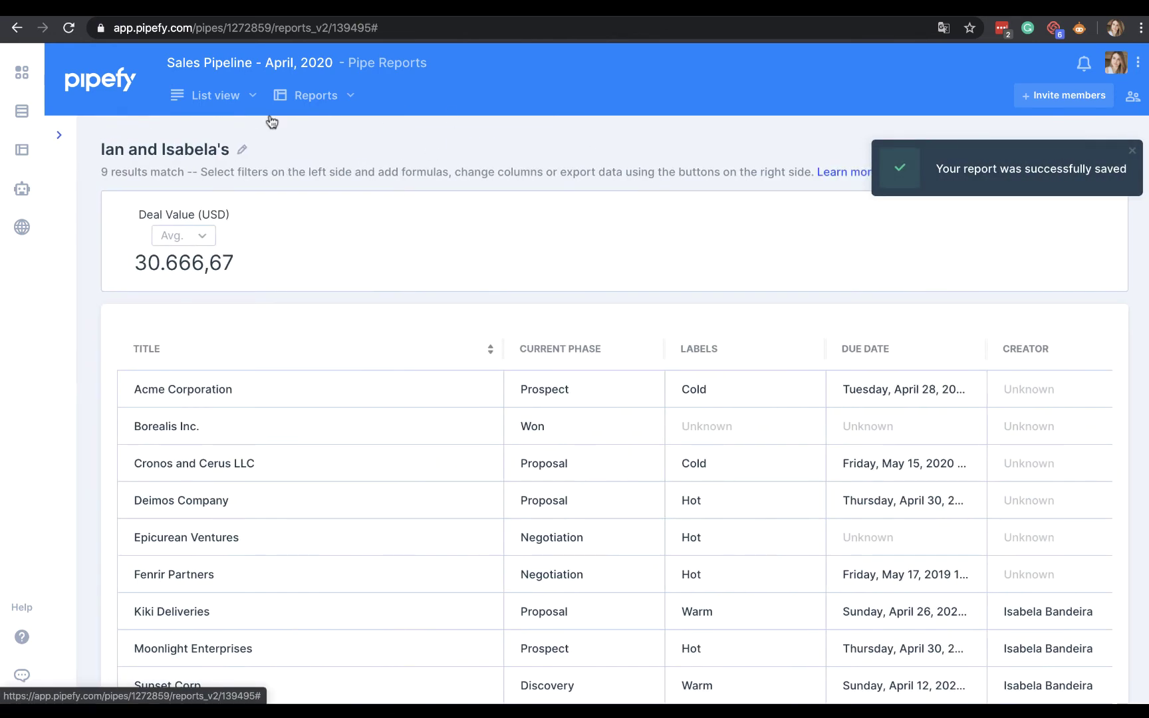
View the report's export options without exporting, then return to the report table.
{"action": "left_click", "coordinate": [725, 156]}
{"action": "left_click", "coordinate": [734, 224]}
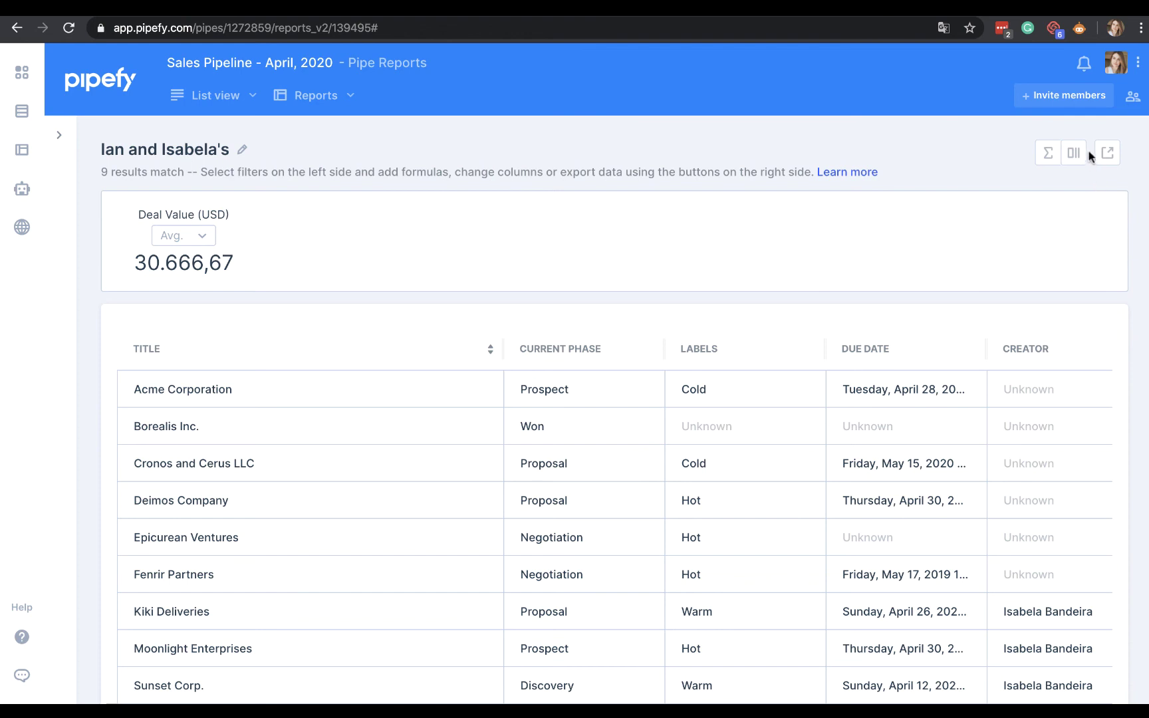
{"action": "left_click", "coordinate": [1112, 157]}
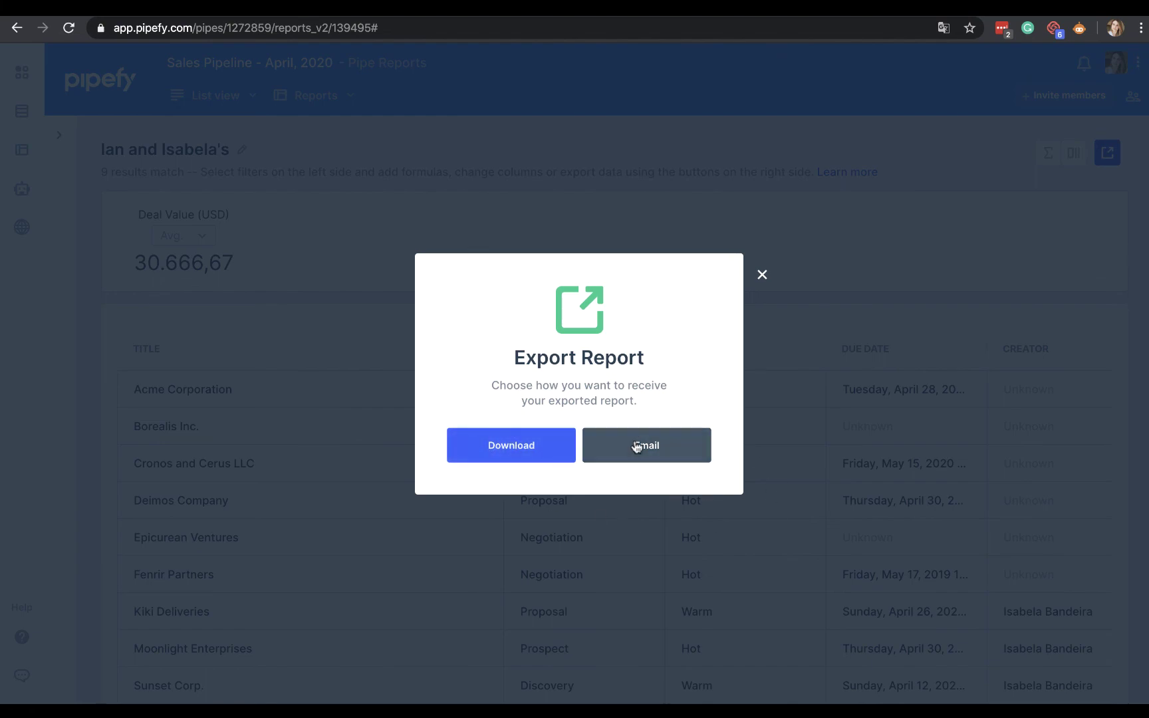
{"action": "left_click", "coordinate": [762, 275]}
{"action": "scroll", "coordinate": [439, 287], "scroll_direction": "down", "scroll_amount": 1}
{"action": "scroll", "coordinate": [439, 287], "scroll_direction": "up", "scroll_amount": 1}
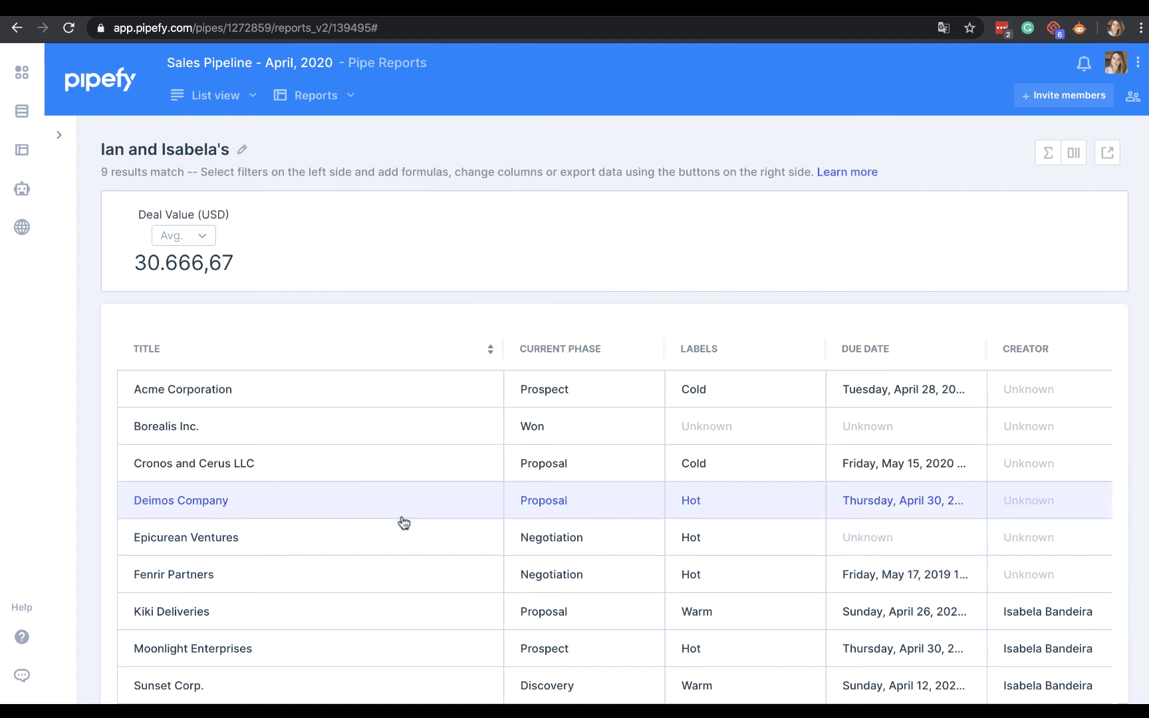
Look through the Help center's What's Next links and Pipe topics, then close it.
{"action": "left_click", "coordinate": [22, 639]}
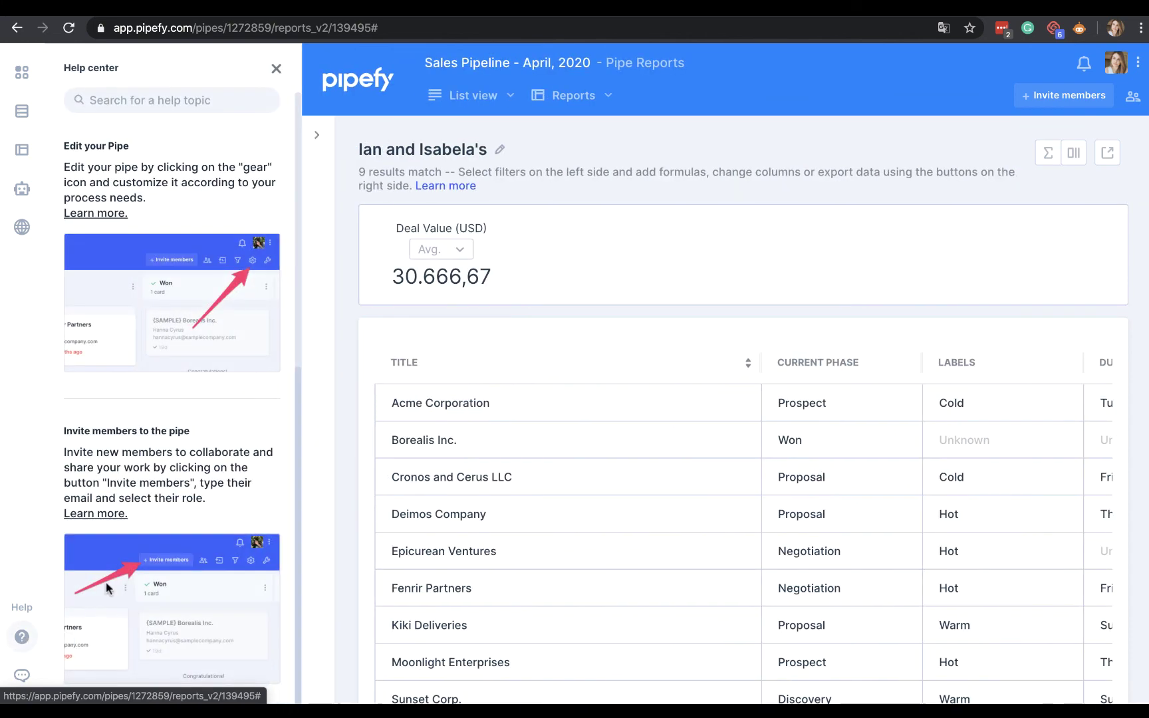
{"action": "scroll", "coordinate": [162, 268], "scroll_direction": "up", "scroll_amount": 7}
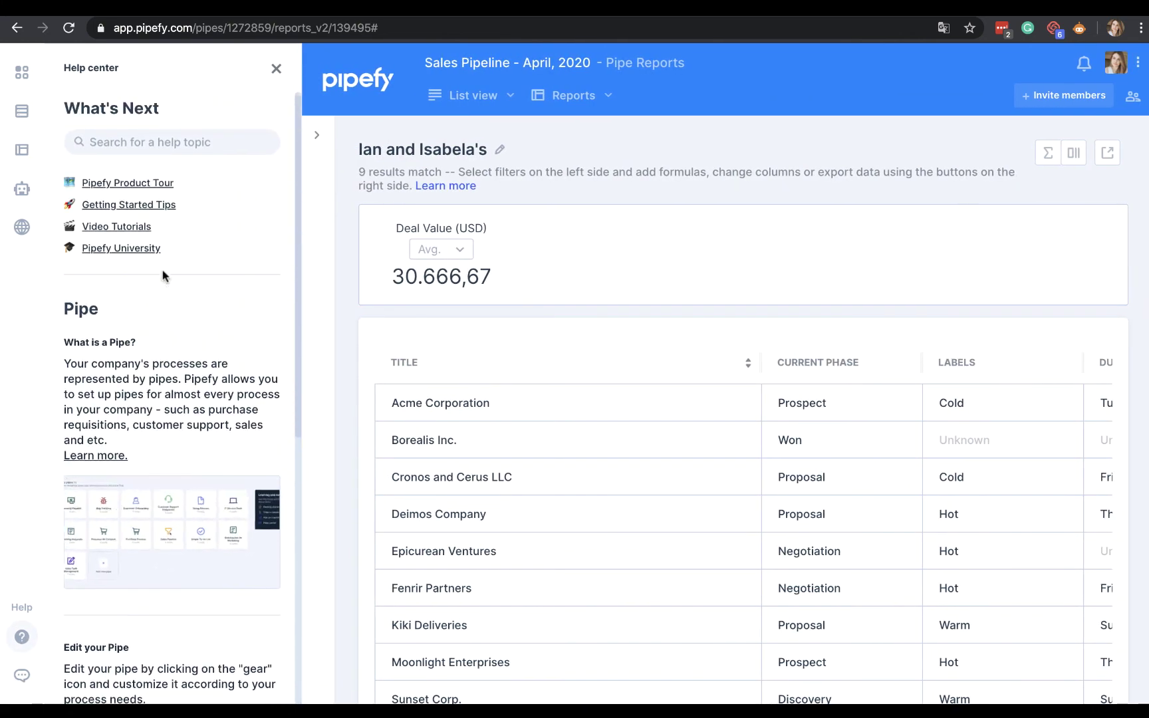
{"action": "scroll", "coordinate": [162, 270], "scroll_direction": "down", "scroll_amount": 4}
{"action": "scroll", "coordinate": [176, 272], "scroll_direction": "down", "scroll_amount": 3}
{"action": "left_click", "coordinate": [276, 70]}
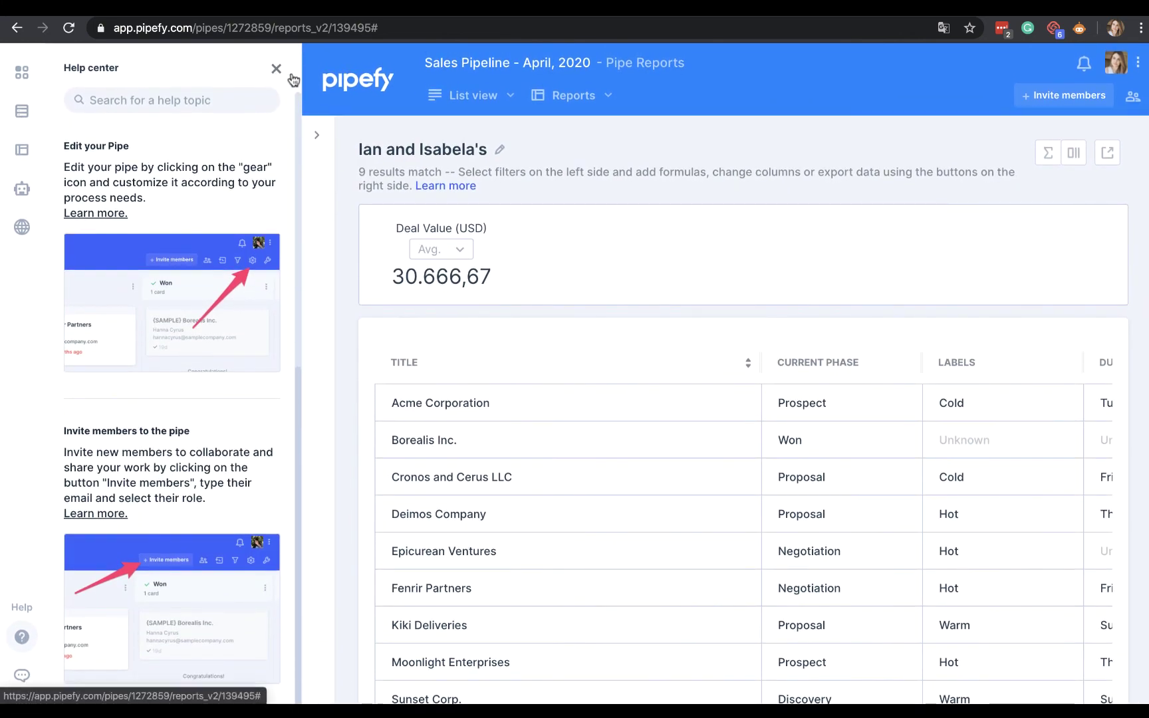